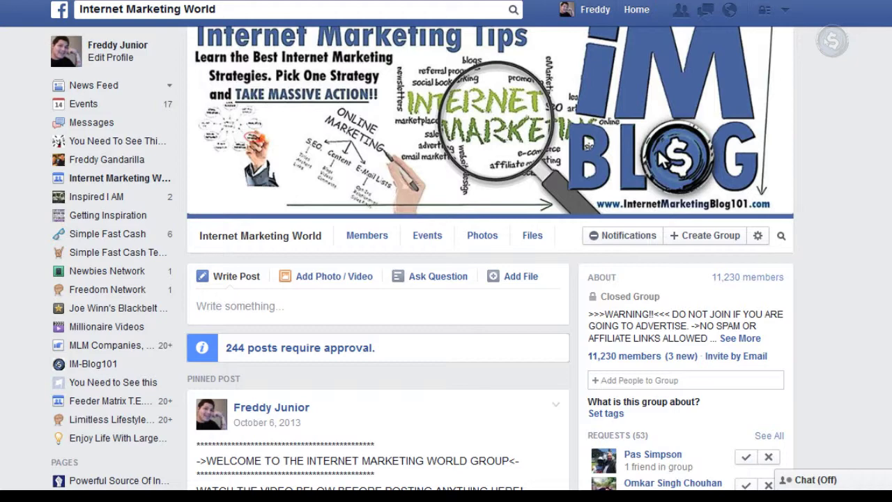
Step: Play the pinned welcome video of the Internet Marketing World group in full screen and return to the group page
scroll(255, 277, "down", 3)
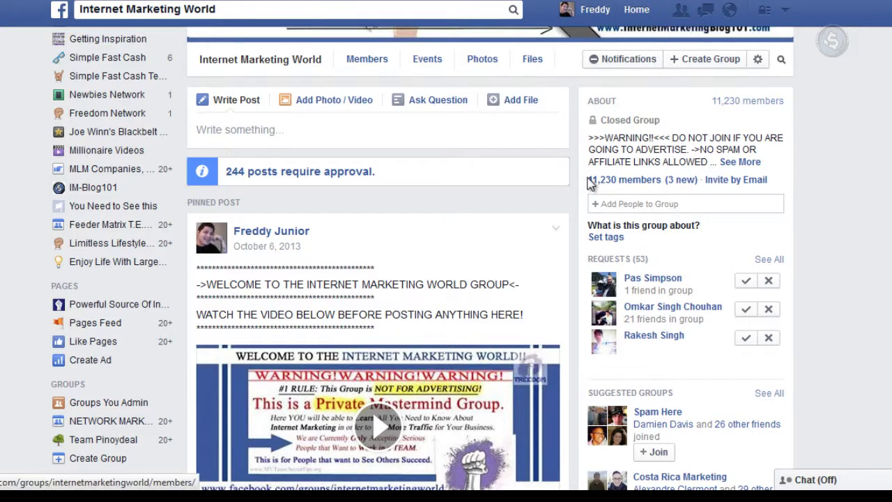
scroll(253, 218, "up", 3)
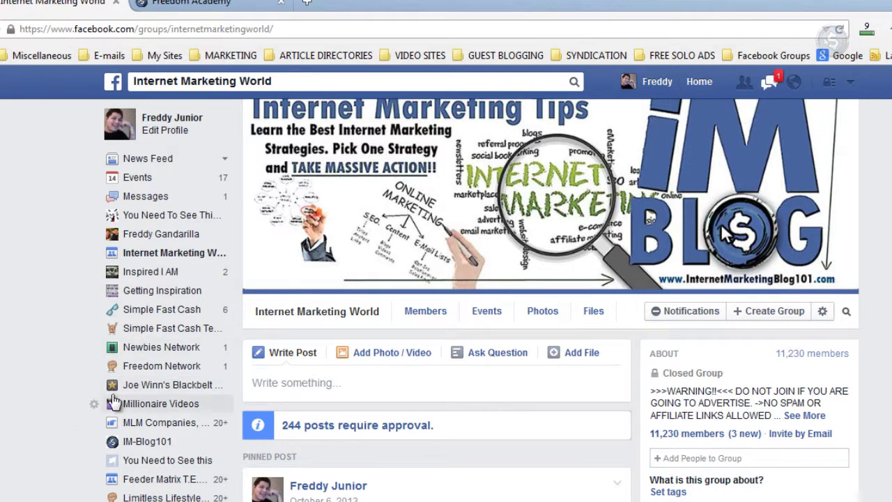
scroll(14, 394, "down", 3)
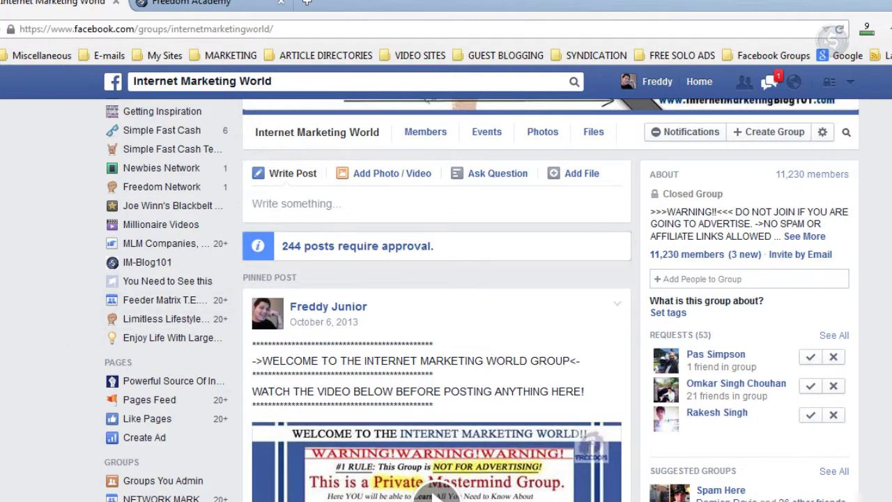
scroll(135, 388, "down", 4)
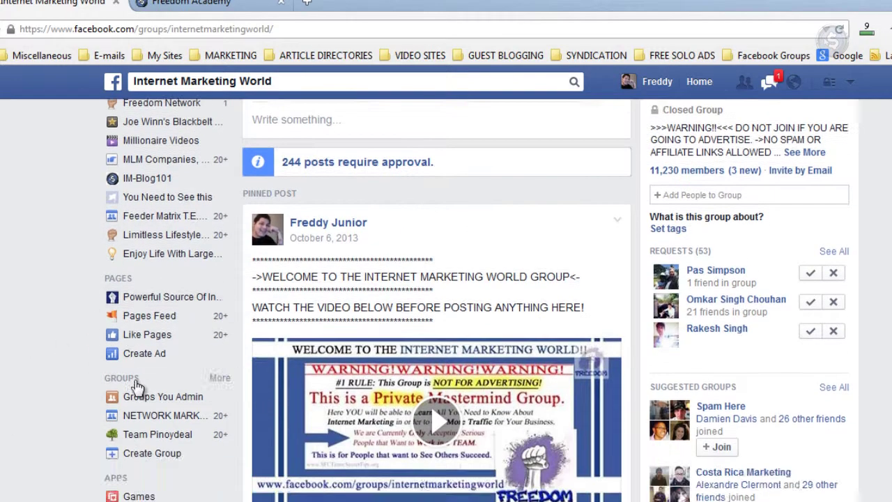
scroll(342, 295, "up", 4)
scroll(341, 295, "down", 3)
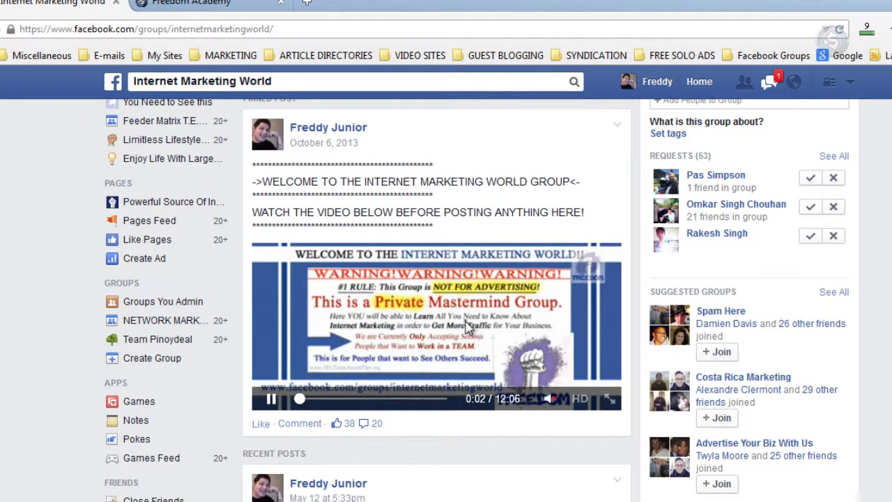
left_click(610, 405)
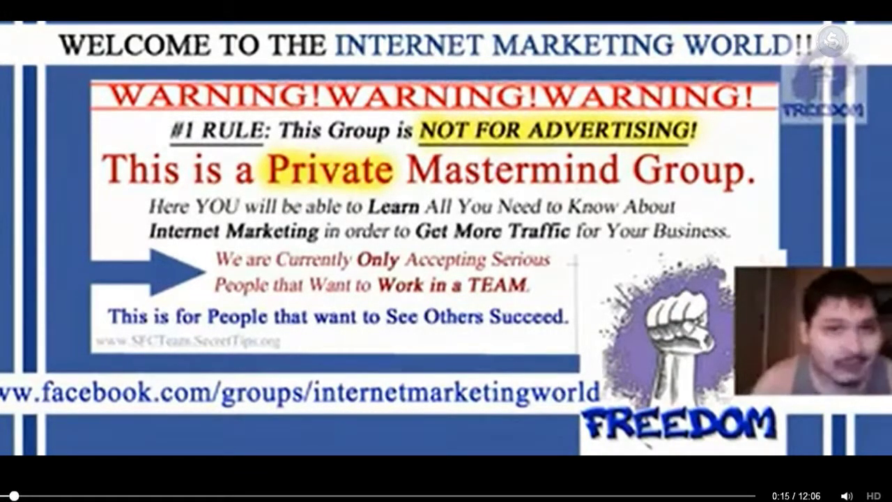
key("Escape")
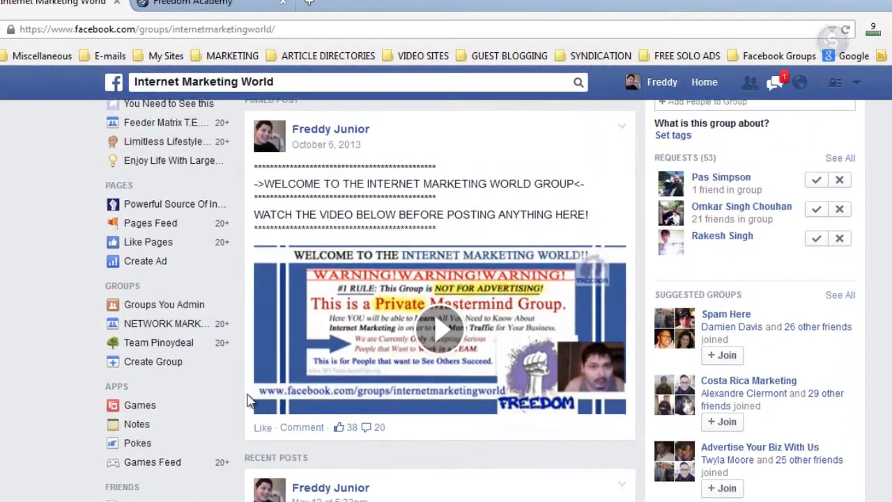
Step: Look through the recent blog posts shared in the Internet Marketing World group and return to the group's cover
scroll(647, 208, "up", 5)
scroll(731, 233, "down", 3)
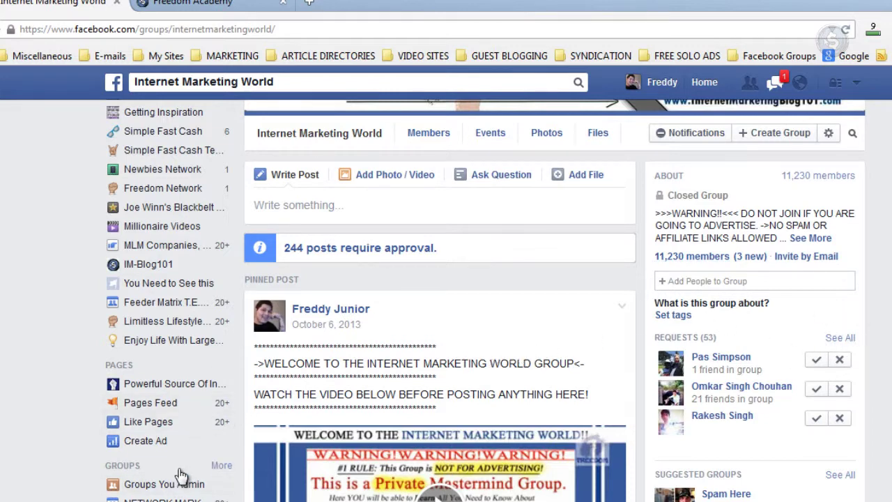
scroll(132, 456, "down", 5)
scroll(128, 460, "down", 10)
scroll(118, 473, "down", 6)
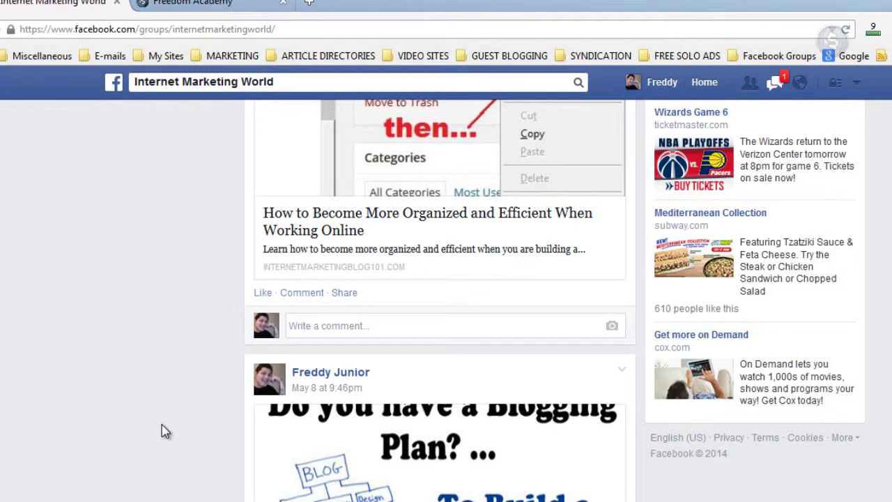
scroll(162, 432, "down", 3)
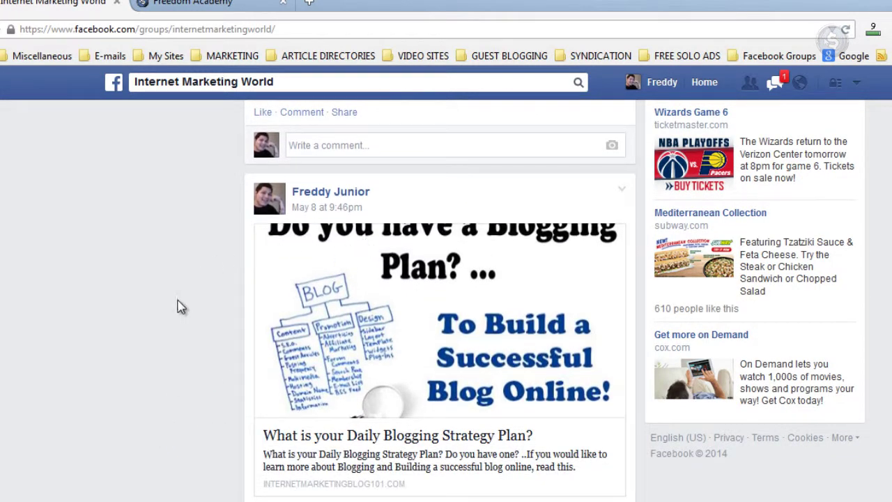
scroll(177, 307, "down", 5)
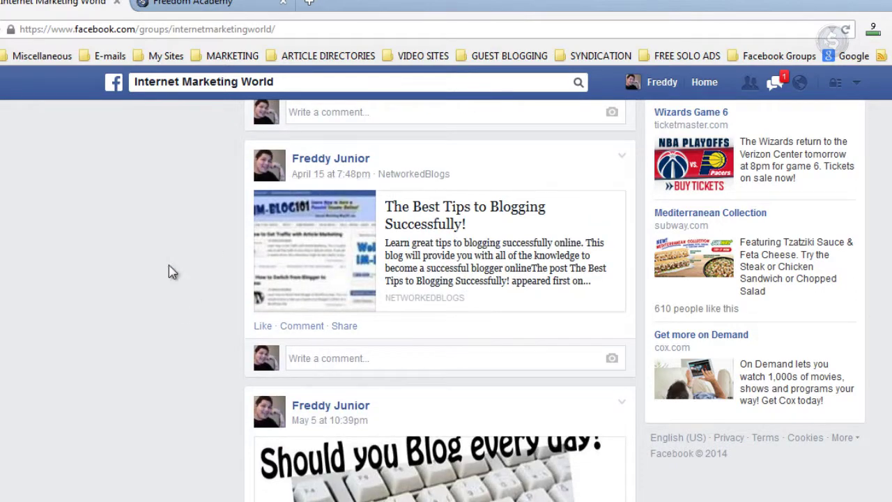
scroll(154, 299, "down", 9)
scroll(153, 316, "down", 13)
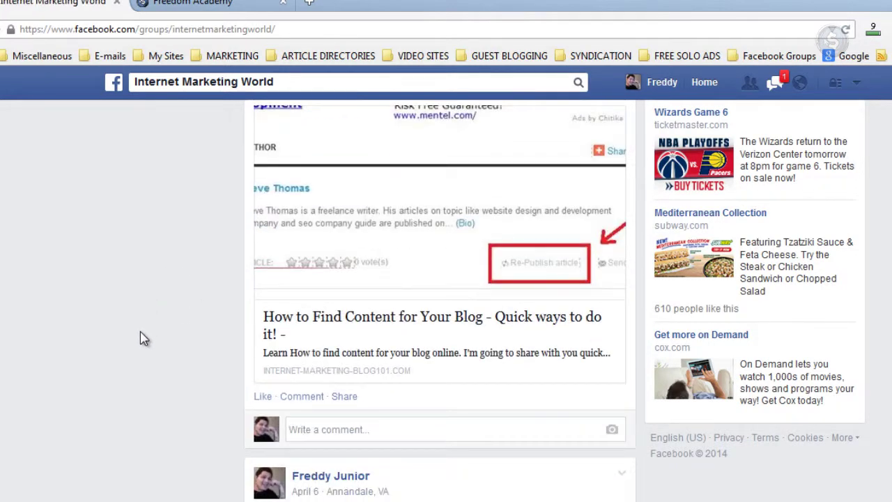
scroll(146, 342, "up", 14)
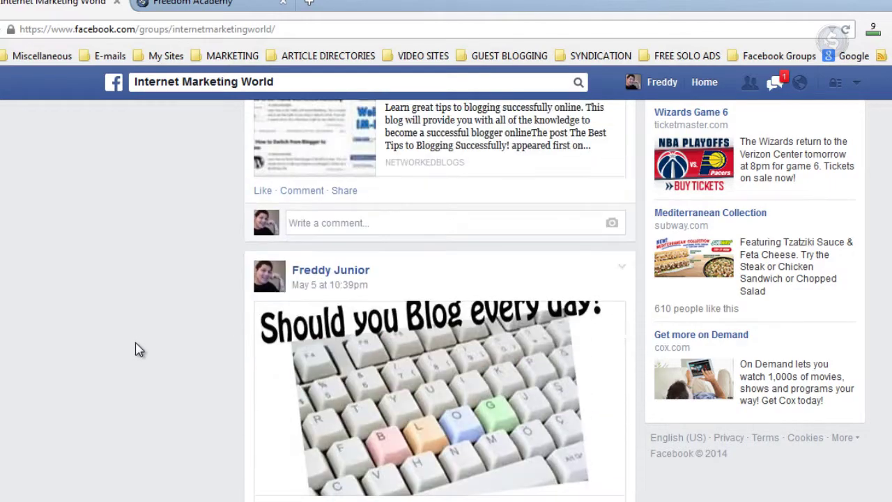
scroll(126, 364, "up", 8)
scroll(124, 367, "up", 15)
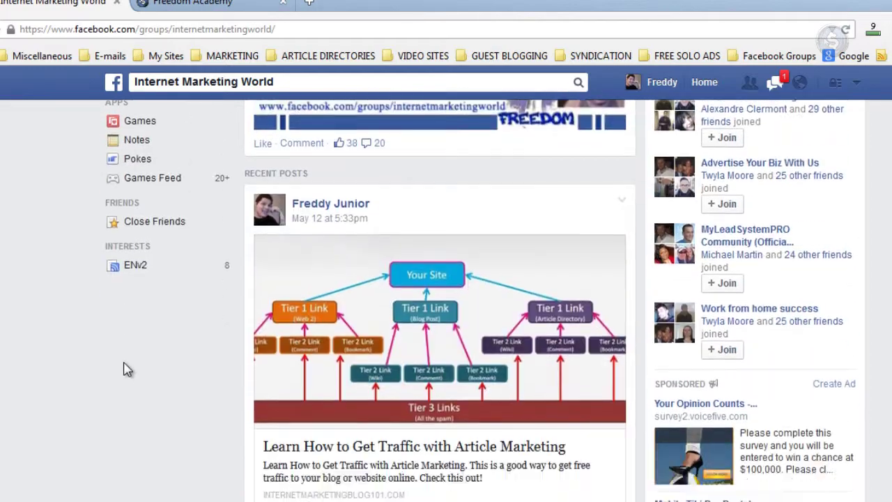
scroll(127, 369, "down", 13)
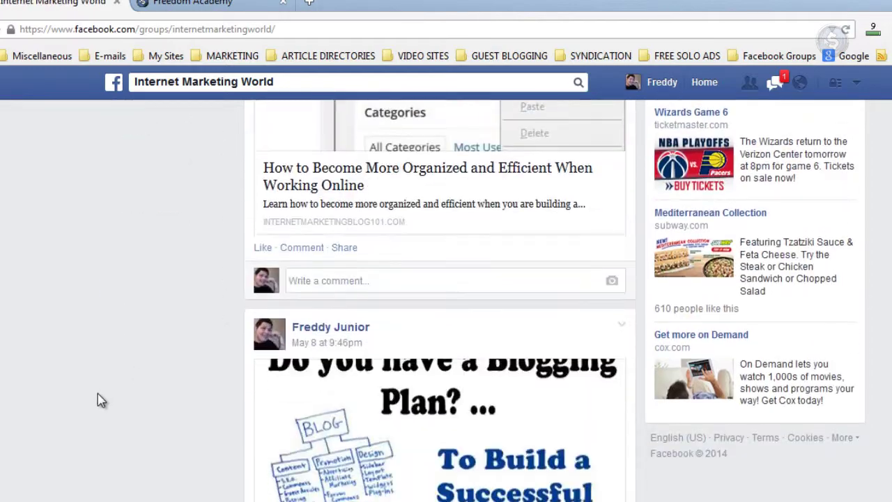
scroll(63, 429, "down", 6)
scroll(88, 436, "up", 8)
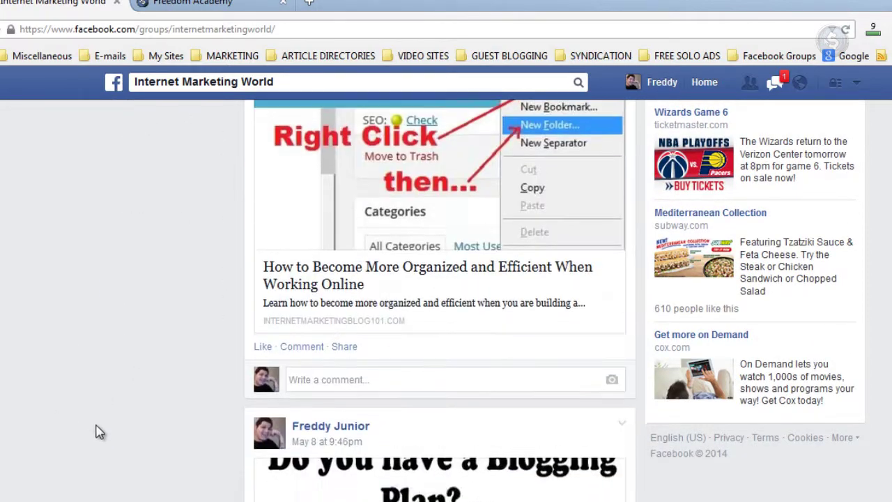
scroll(99, 432, "up", 15)
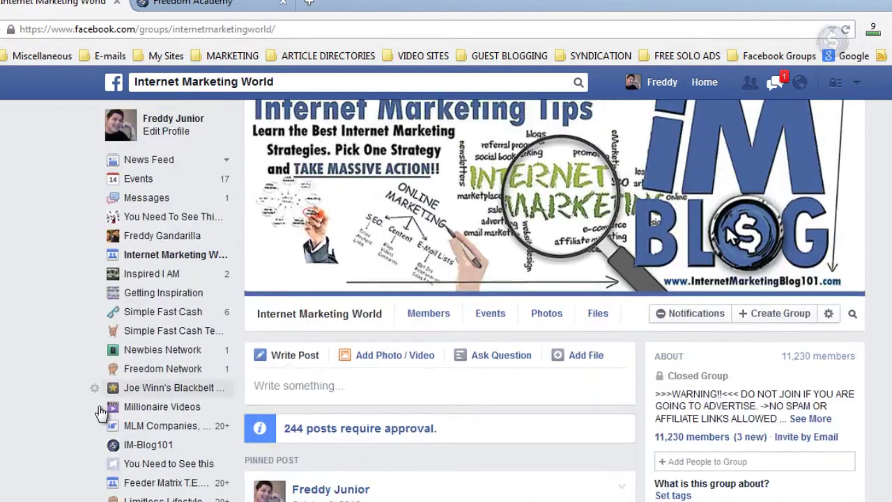
Step: Open the MLM Companies, Business and Opportunities group
scroll(64, 478, "down", 3)
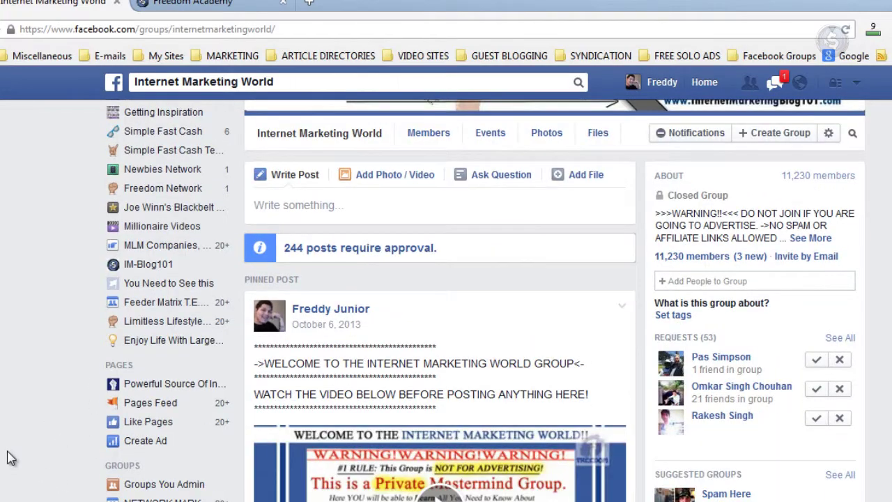
scroll(20, 410, "up", 2)
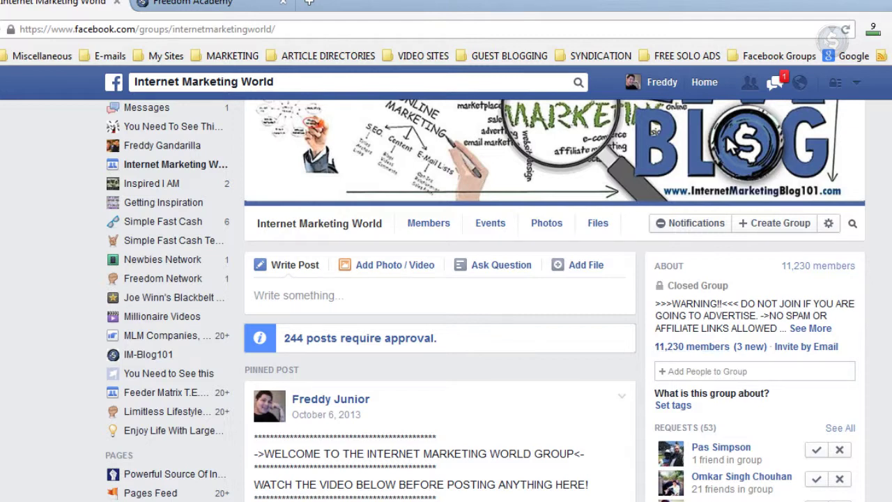
left_click(186, 343)
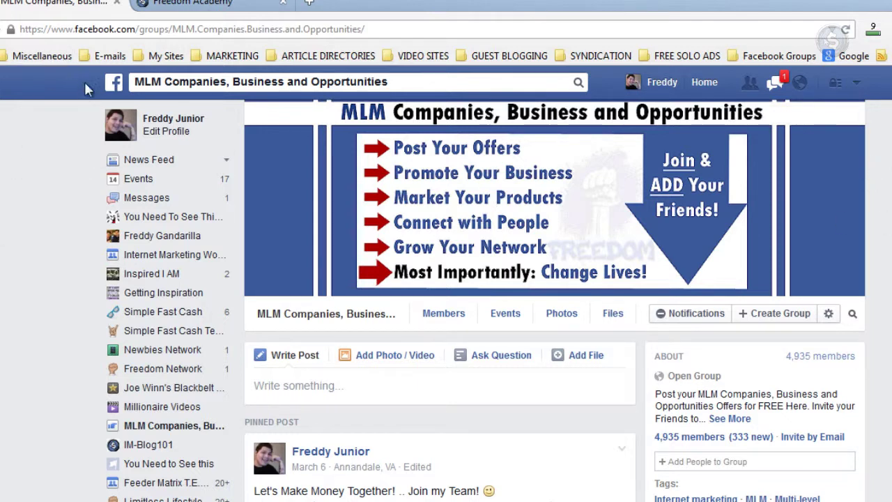
Step: Highlight the custom name MLM.Companies.Business.and.Opportunities at the end of the group's web address
left_click(154, 31)
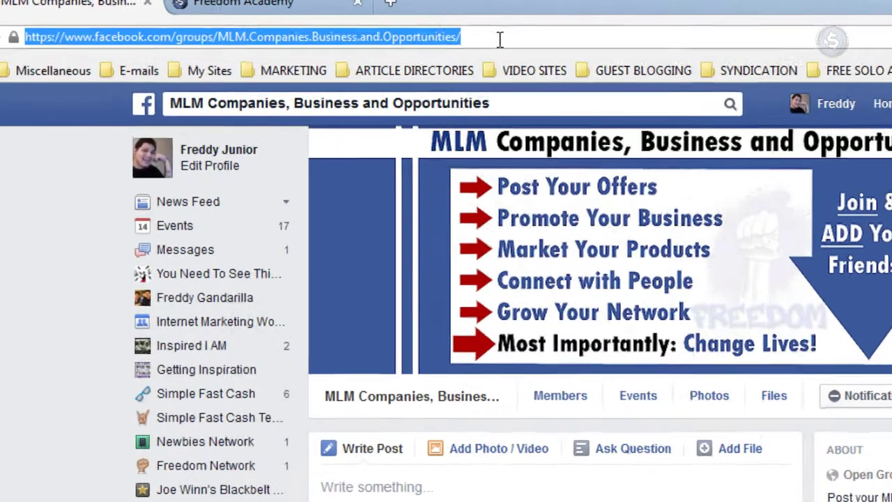
left_click(363, 29)
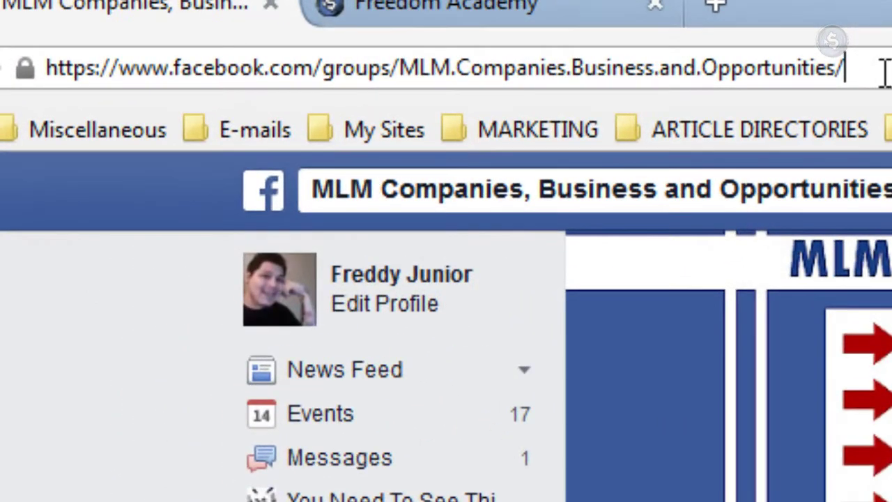
left_click_drag(363, 29, 202, 21)
left_click_drag(464, 49, 408, 43)
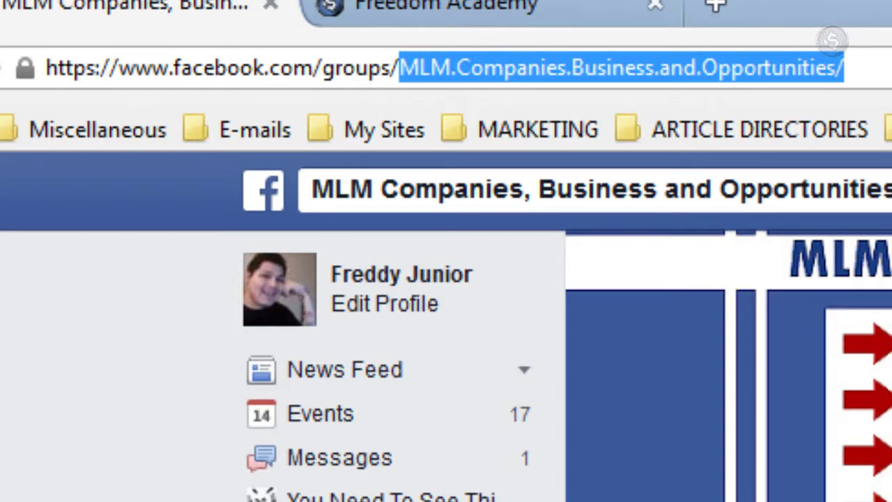
left_click(122, 496)
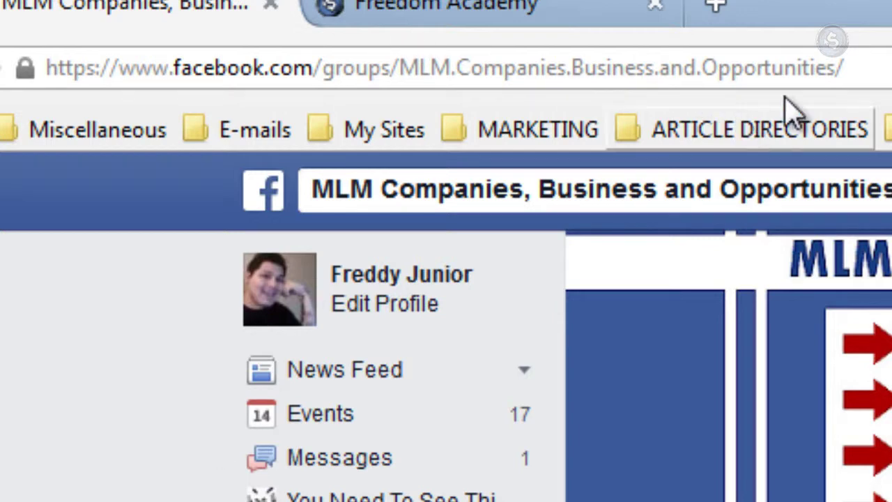
left_click_drag(844, 67, 401, 87)
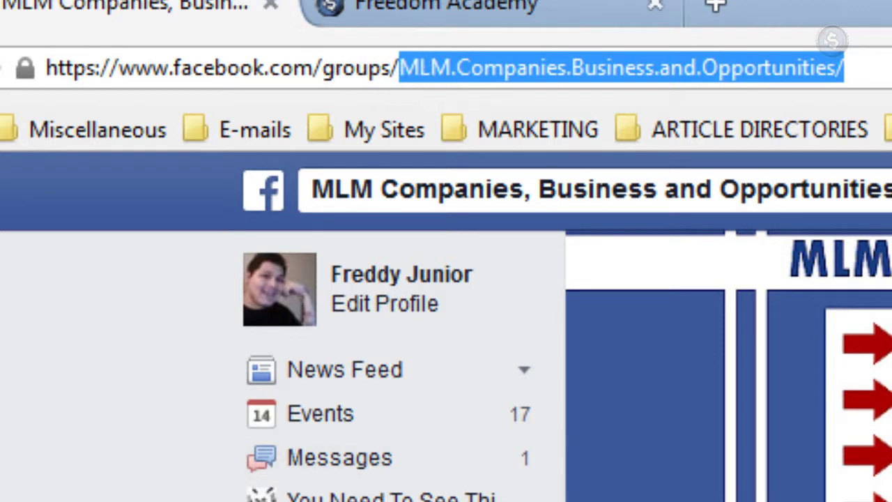
key("alt+Tab")
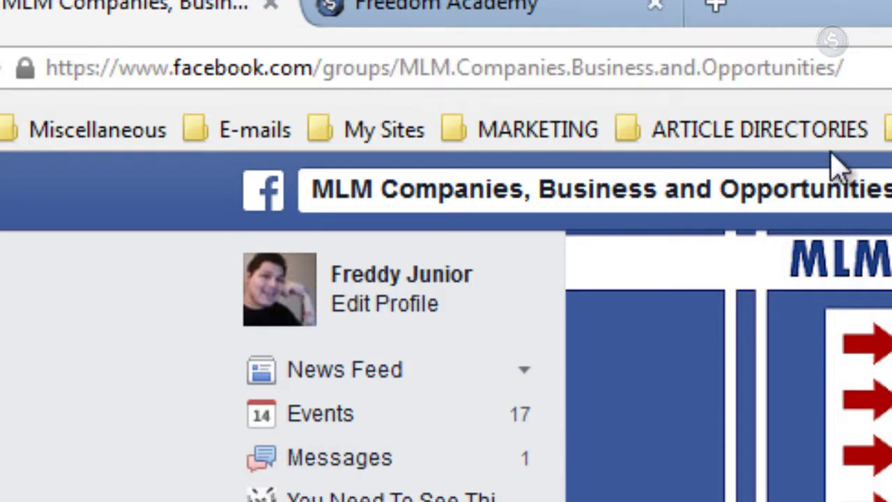
left_click_drag(854, 68, 31, 278)
left_click(31, 278)
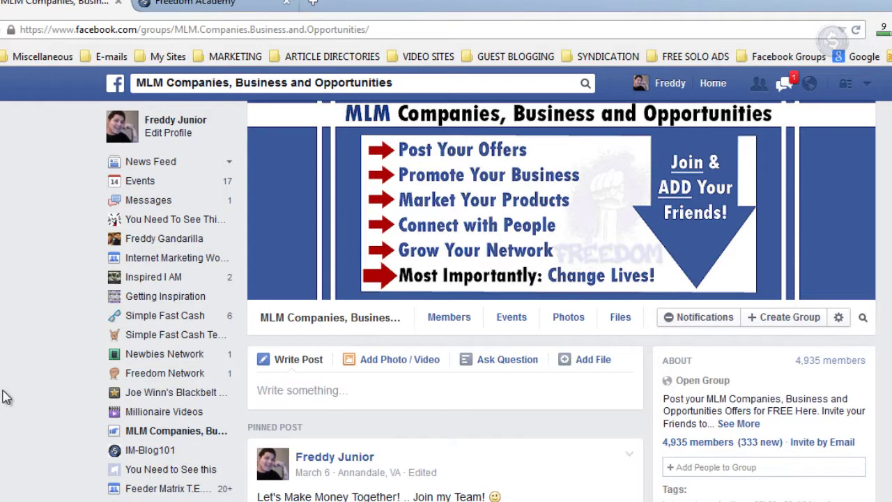
Step: Approve the pending membership requests of the MLM Companies, Business and Opportunities group one after another
scroll(876, 308, "down", 3)
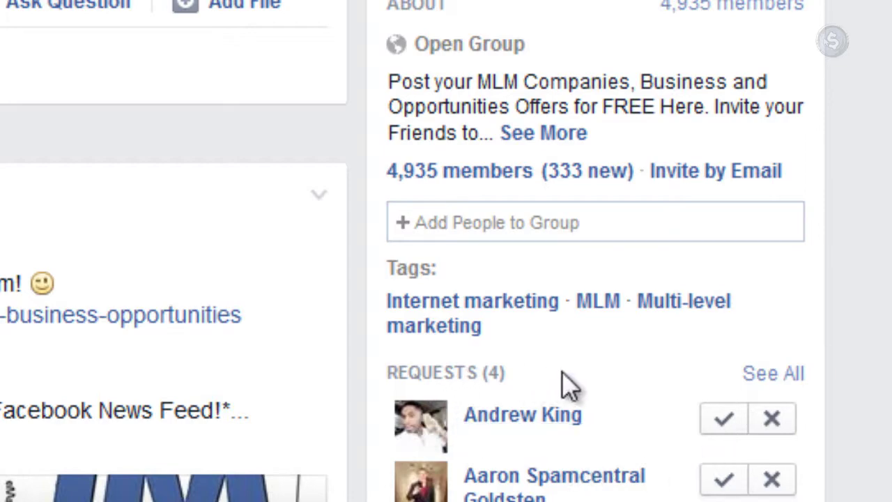
left_click(718, 418)
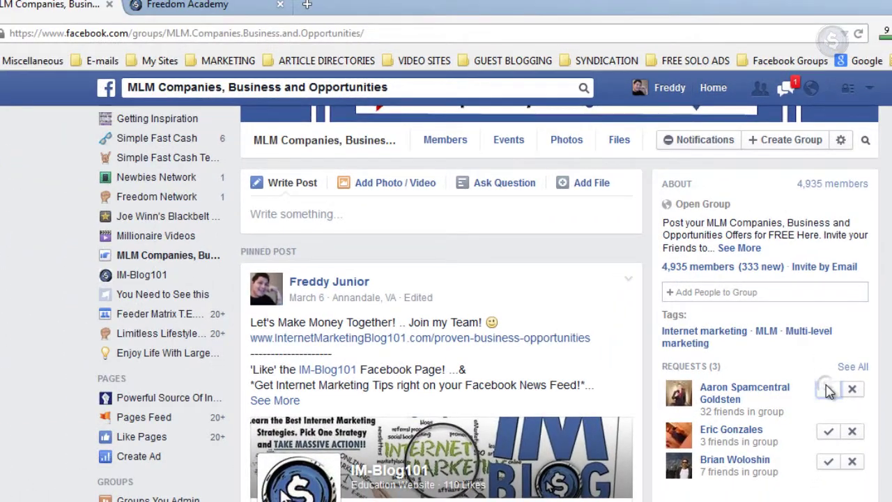
left_click(818, 392)
left_click(829, 394)
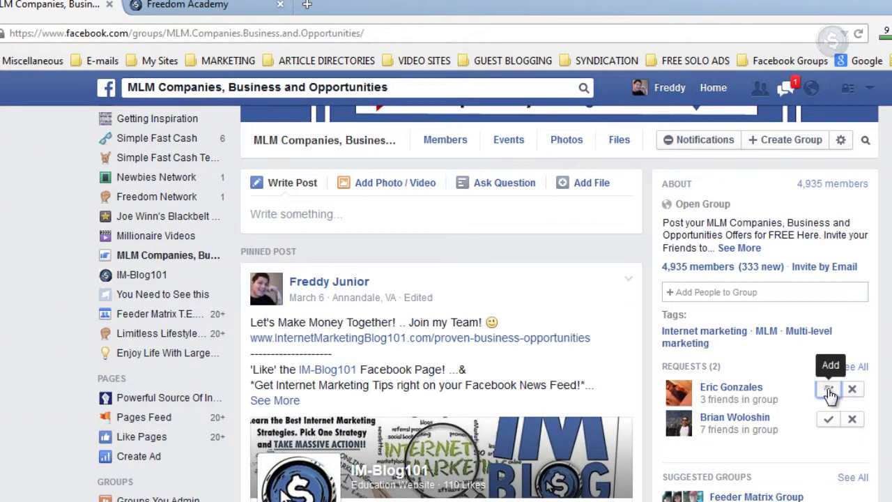
left_click(829, 392)
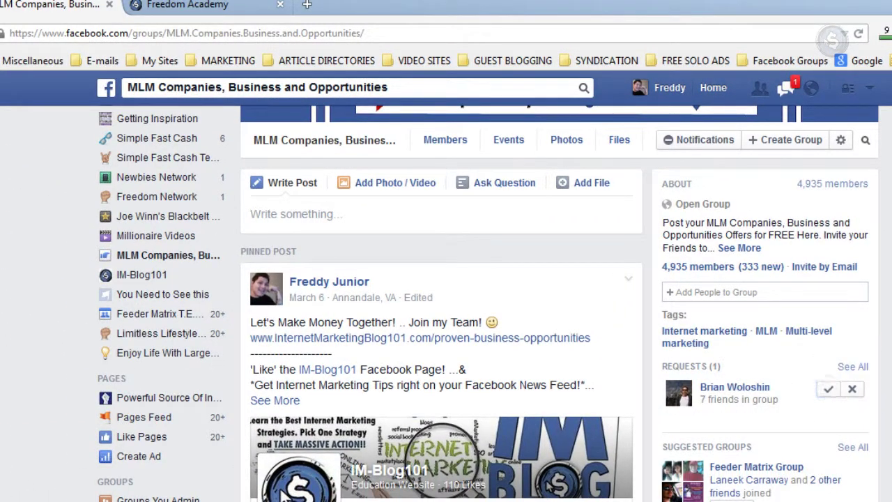
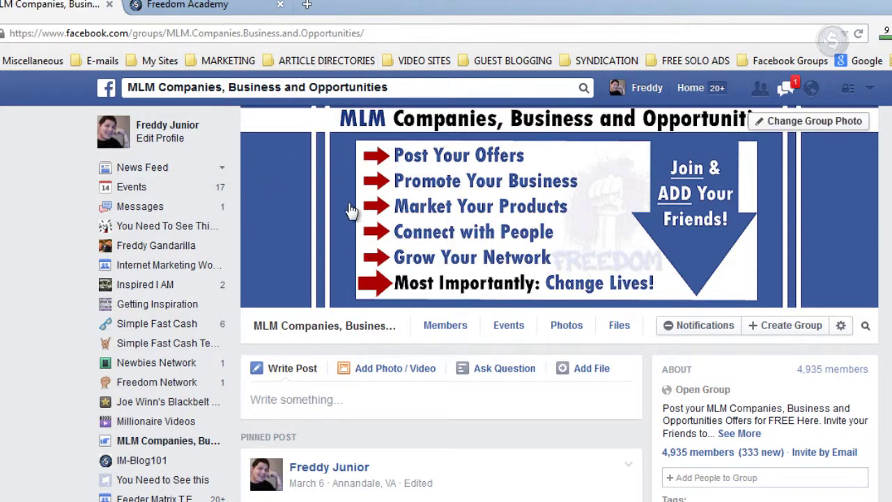
Step: View the search suggestions for MLM Companies, Business and Opportunities and close them to return to the group page
left_click(428, 89)
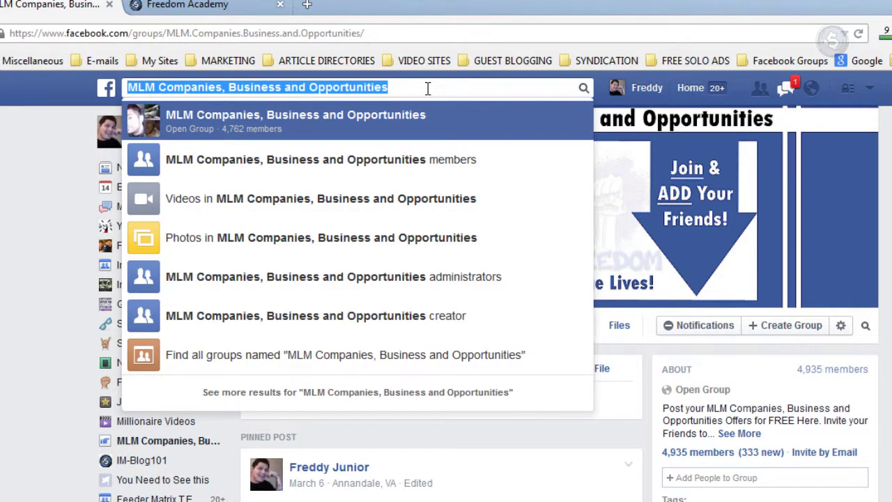
left_click(3, 225)
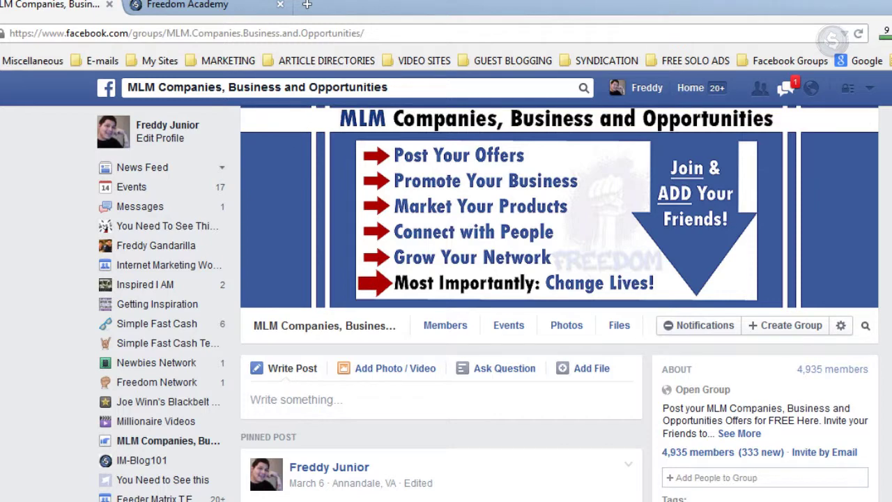
scroll(126, 239, "down", 5)
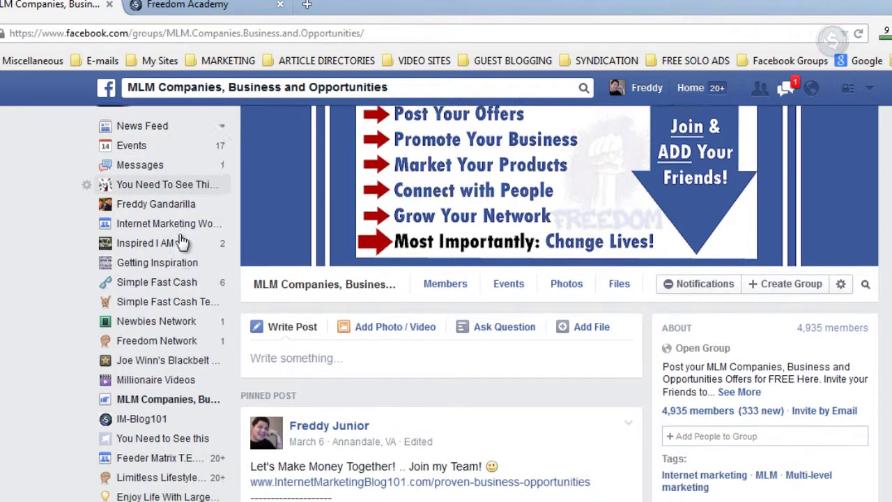
Step: Expand the full text of the group's pinned post and examine its links and the IM-Blog101 page preview
scroll(160, 306, "up", 4)
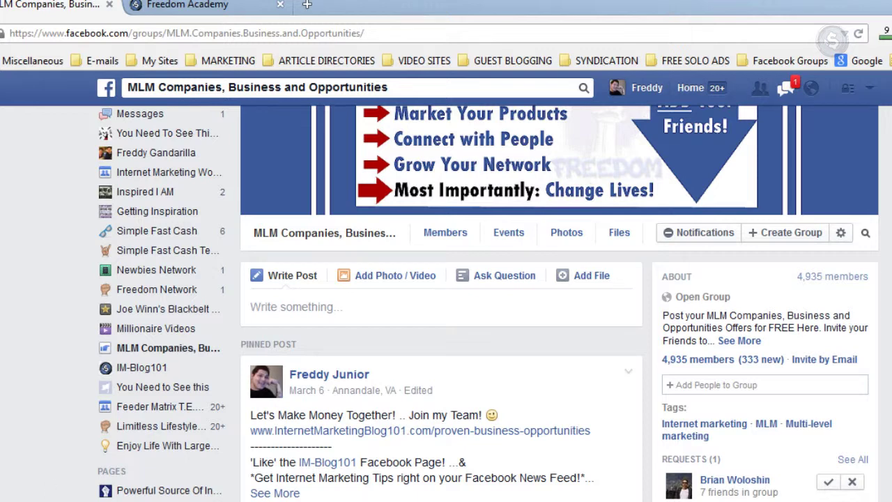
scroll(439, 359, "up", 2)
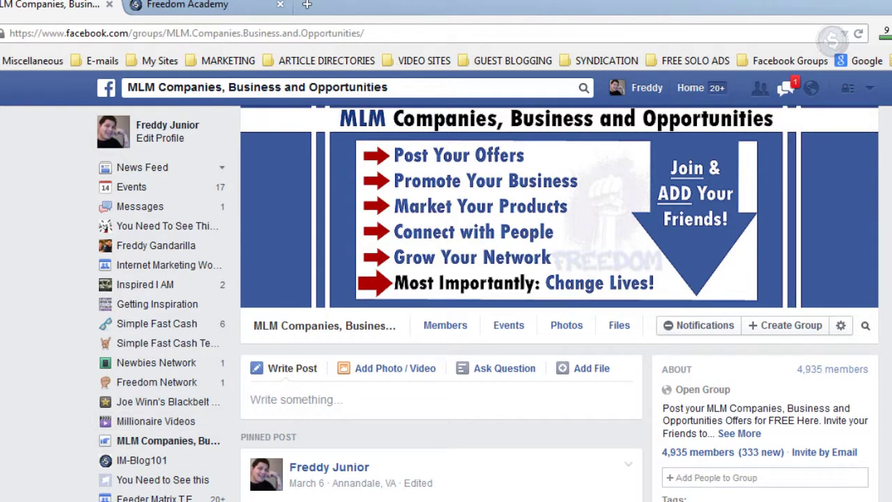
scroll(488, 303, "down", 3)
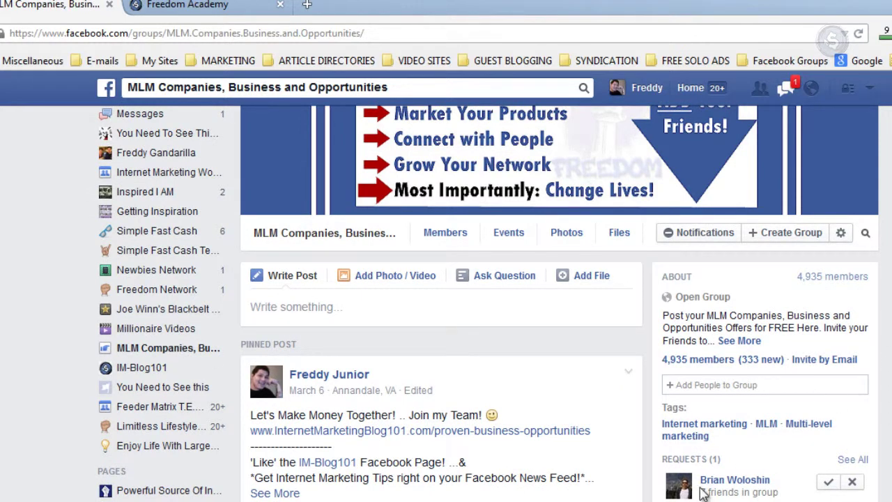
scroll(104, 388, "down", 5)
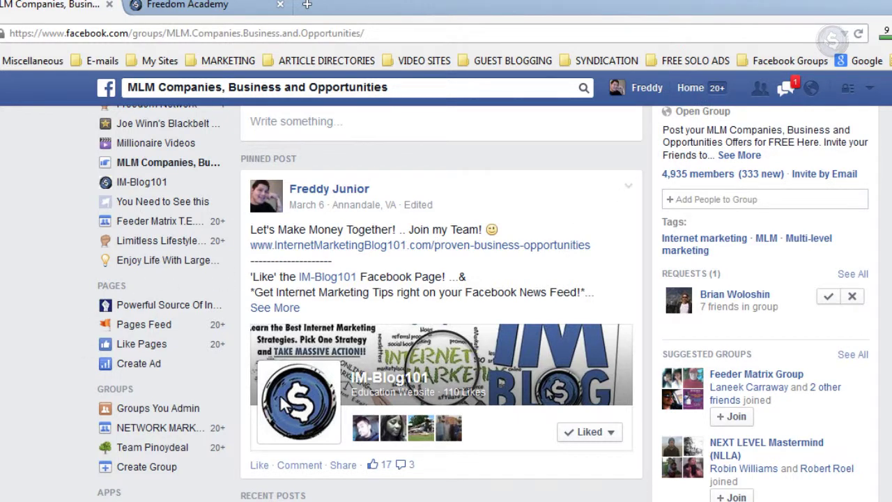
scroll(293, 279, "down", 3)
scroll(293, 279, "up", 4)
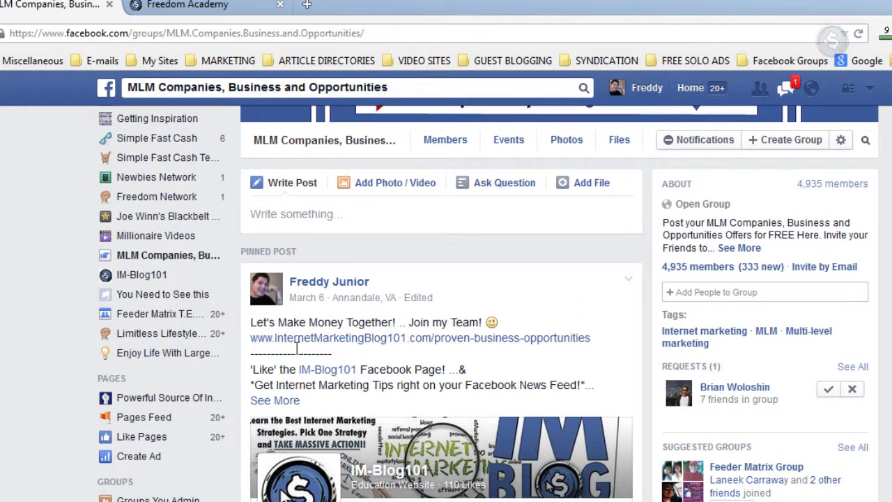
scroll(193, 338, "down", 2)
scroll(403, 325, "up", 1)
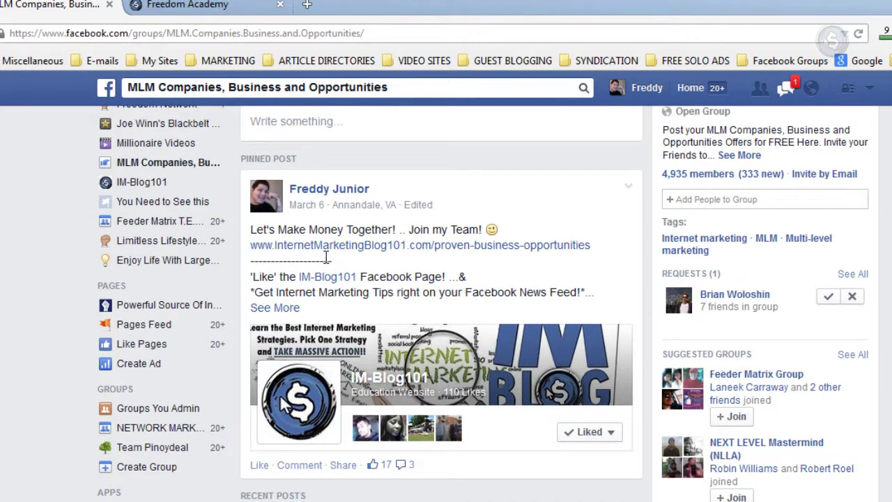
left_click(293, 313)
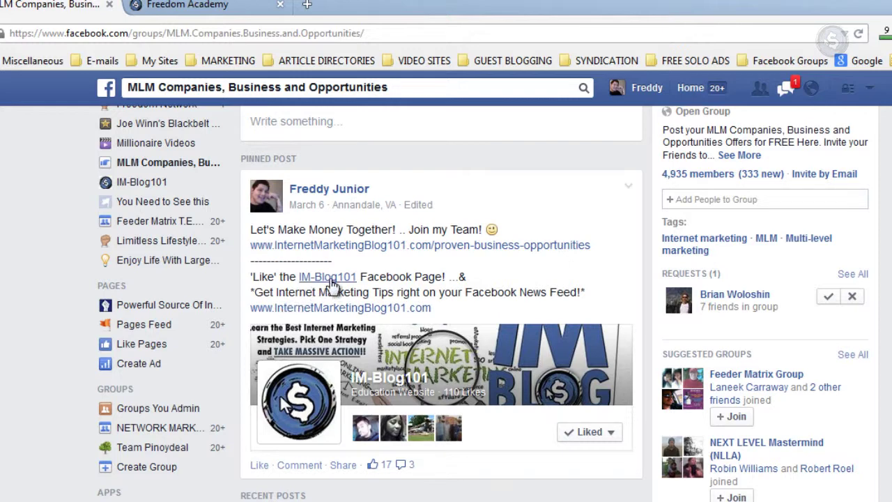
mouse_move(332, 282)
scroll(283, 401, "down", 4)
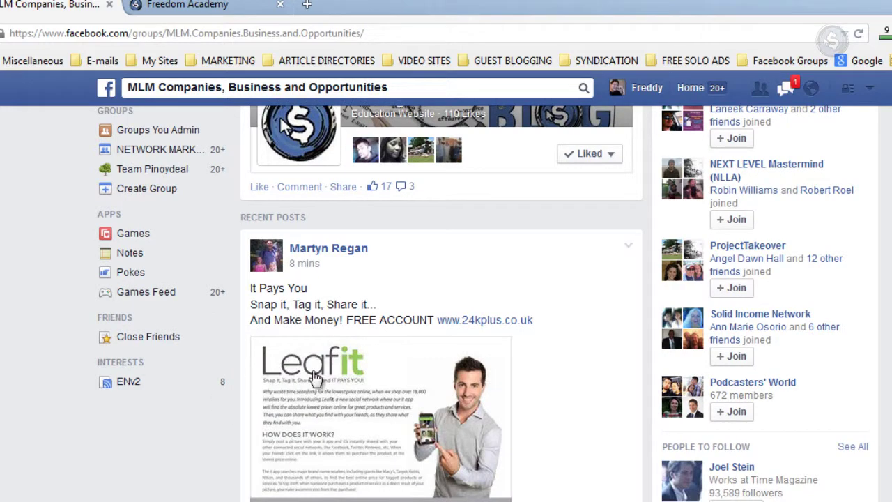
Step: Publish a group post reading "lets connect!! .. hit me up! :D"
scroll(309, 394, "up", 5)
left_click(404, 223)
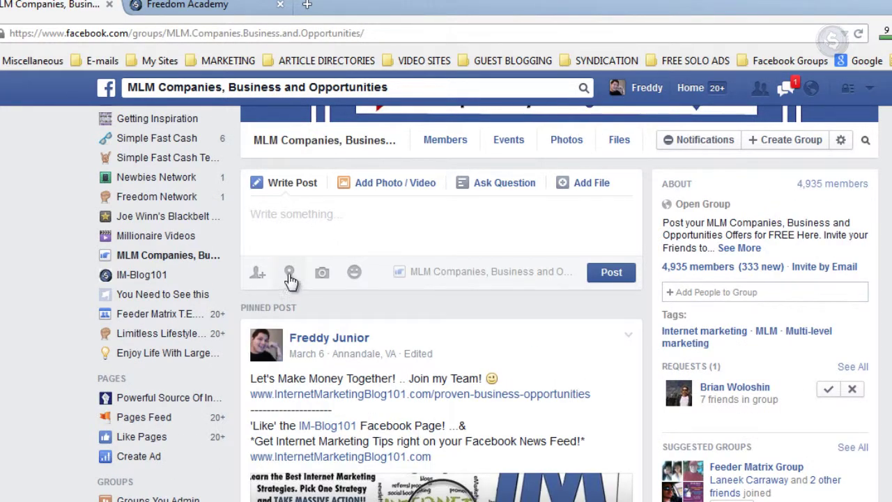
type("lets connect!! .. hit me up! :D")
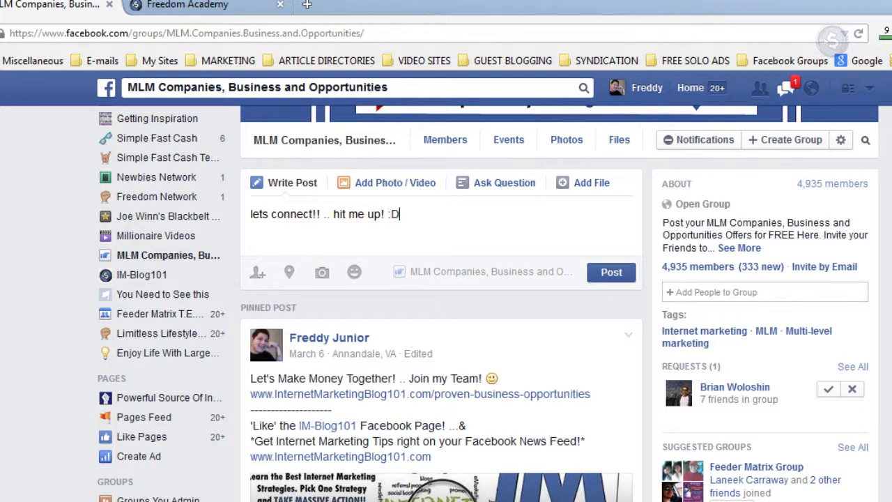
left_click(612, 274)
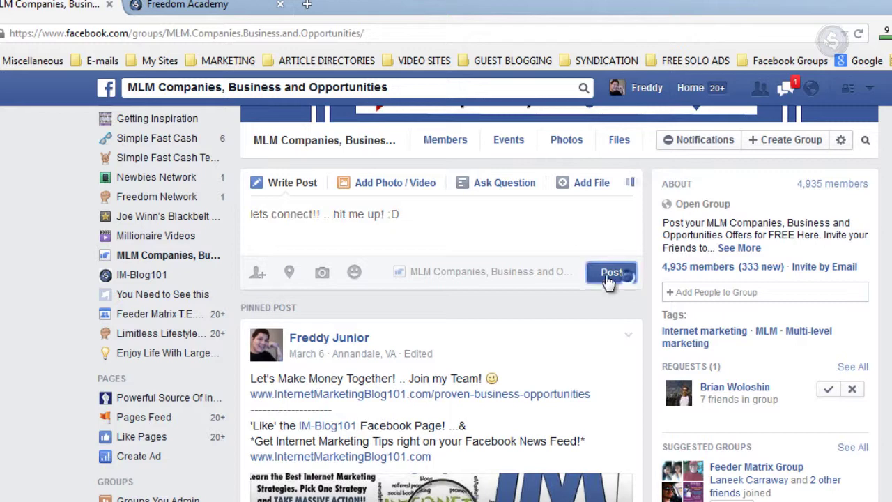
Step: View the options available for the newly published post, including Pin Post, and close them without choosing any
scroll(59, 246, "down", 5)
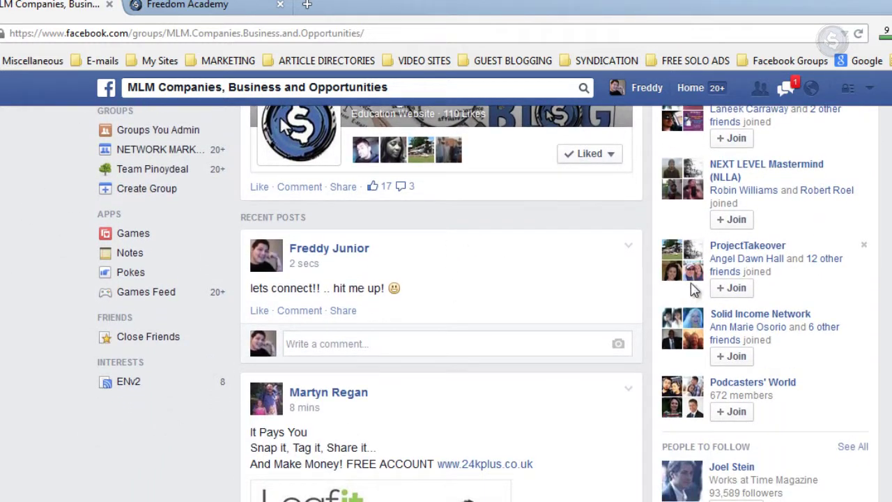
left_click(629, 242)
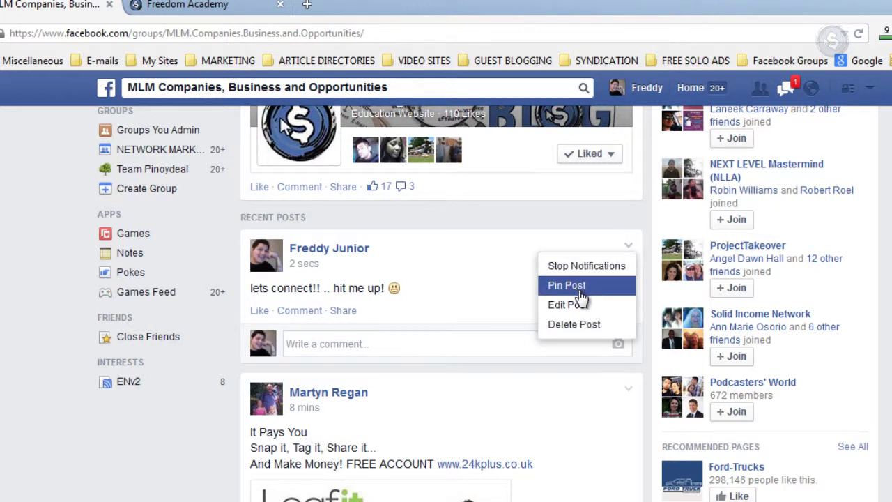
left_click(628, 244)
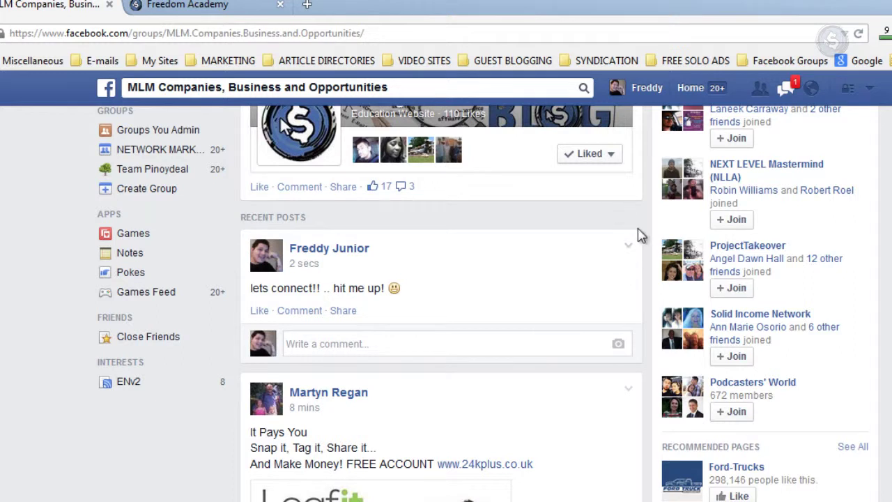
left_click(624, 248)
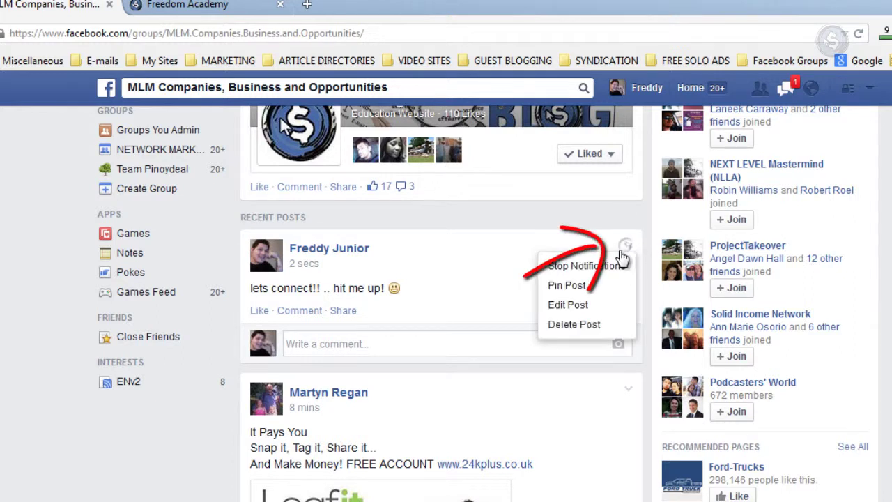
left_click(613, 287)
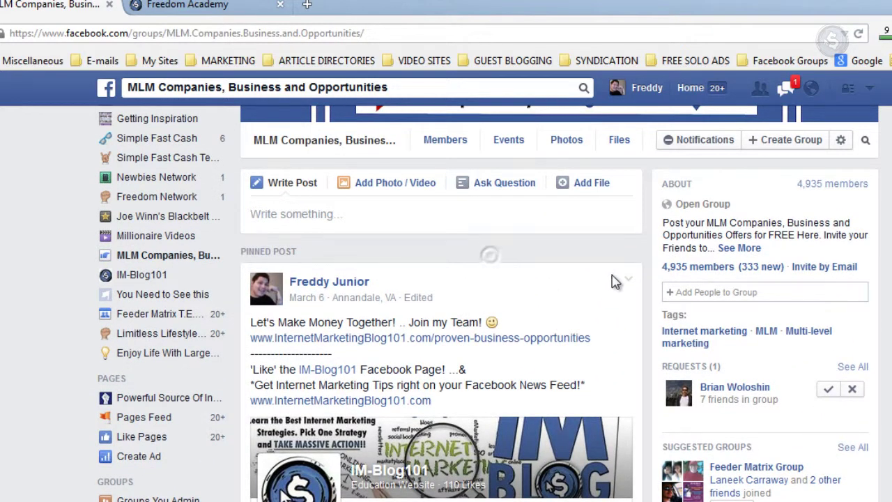
Step: Examine the pinned post's options, including Unpin Post, and compare its placement with the recent posts
left_click(627, 279)
scroll(478, 294, "down", 3)
scroll(479, 293, "up", 3)
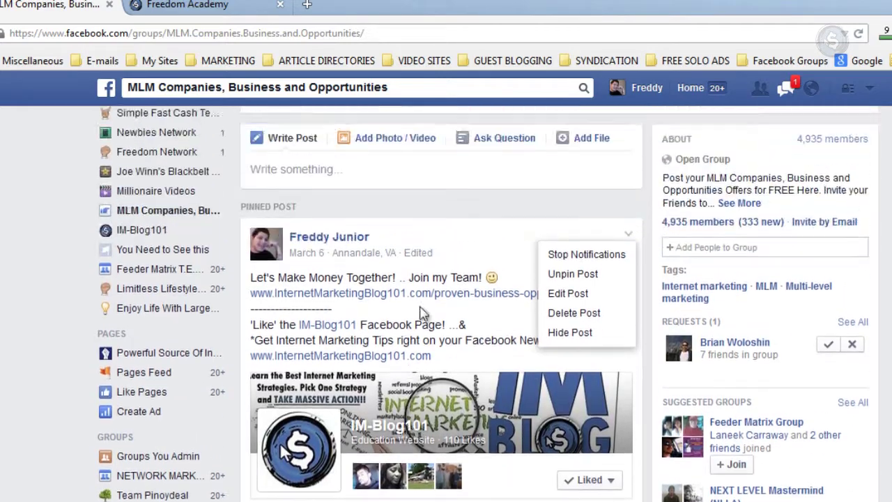
scroll(361, 412, "down", 4)
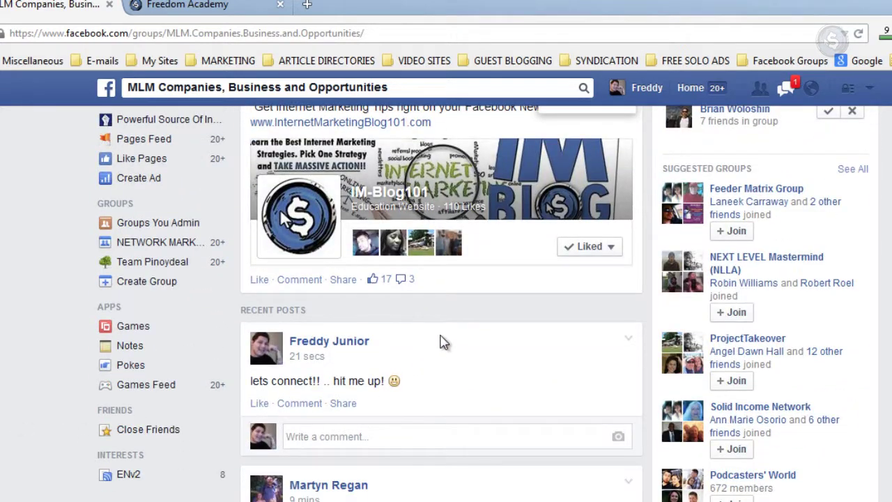
scroll(438, 337, "up", 5)
scroll(522, 374, "down", 3)
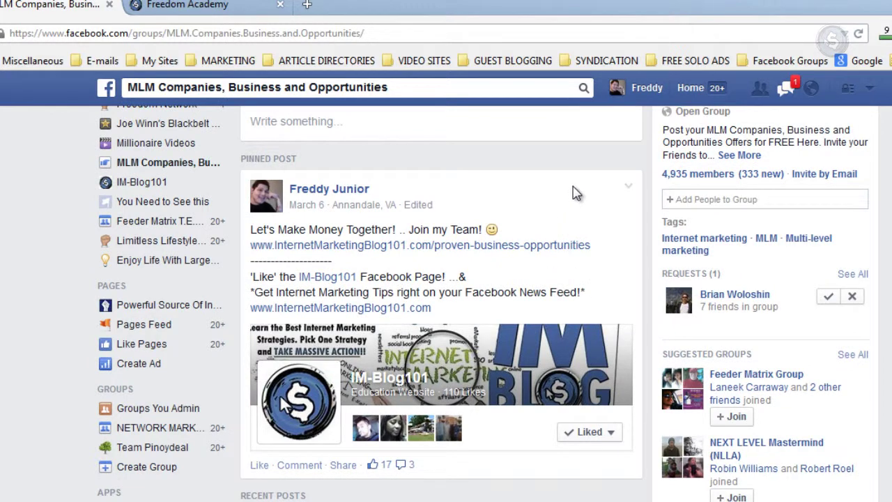
left_click(626, 188)
scroll(282, 402, "up", 3)
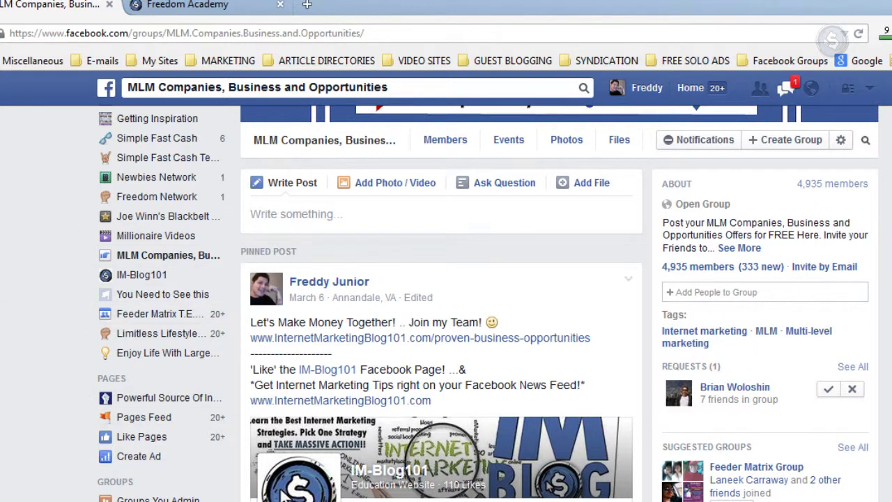
Step: Start creating a new group and name it Facebook Marketing Hub
scroll(54, 399, "up", 2)
scroll(84, 404, "down", 6)
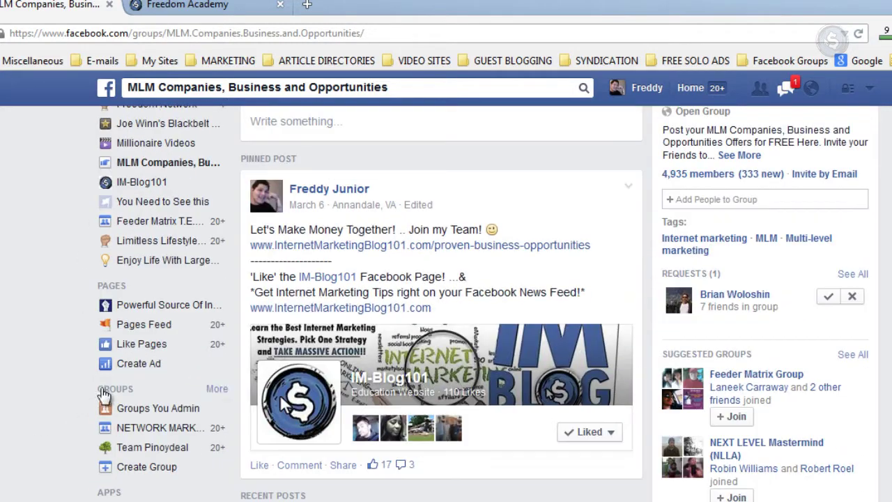
scroll(289, 465, "up", 2)
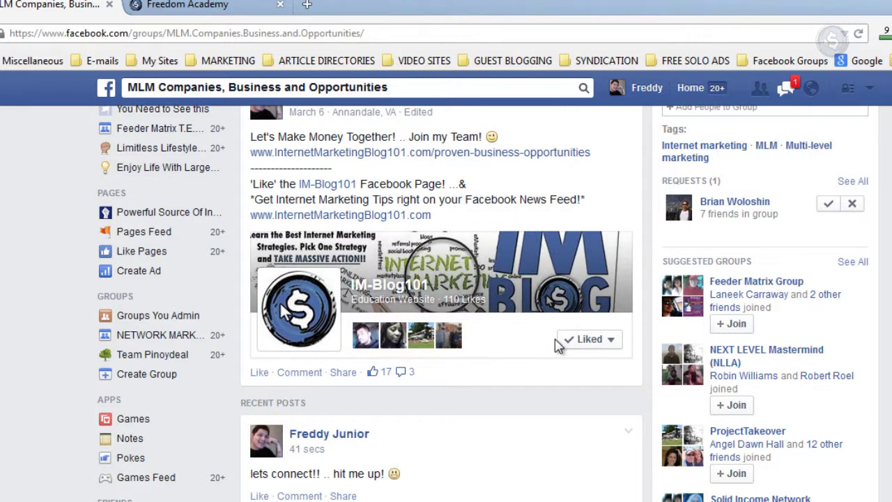
scroll(569, 342, "up", 4)
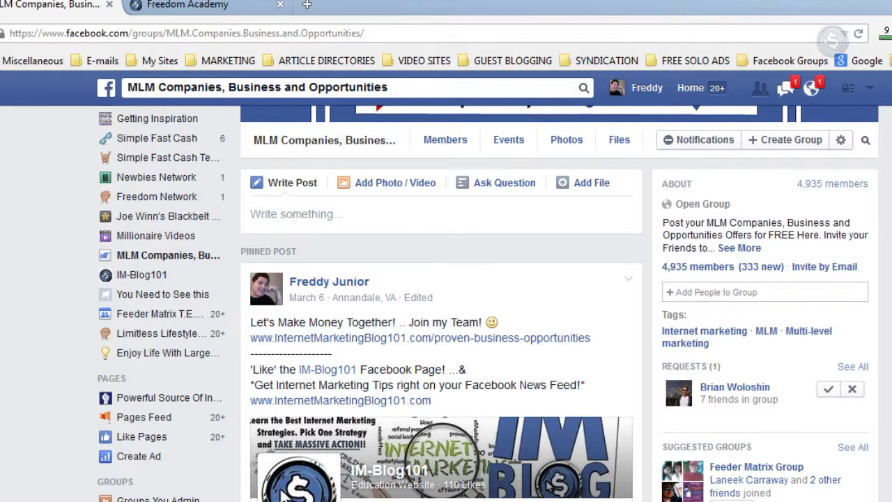
scroll(800, 289, "up", 3)
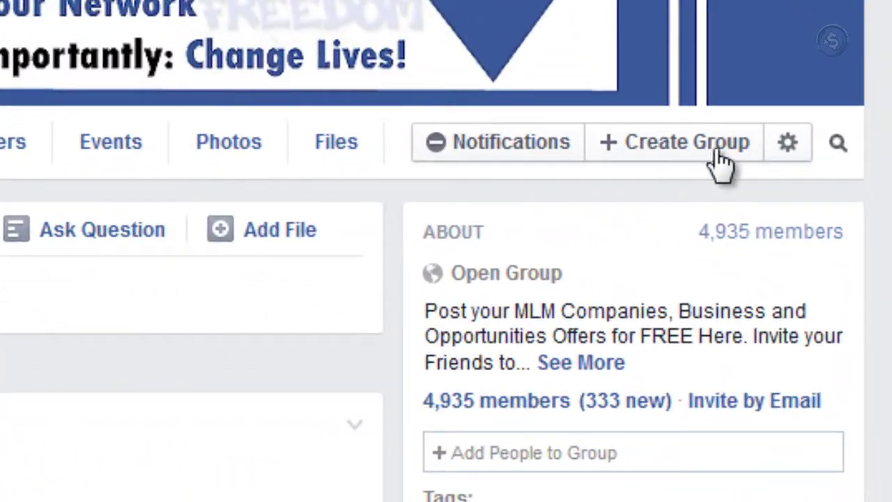
left_click(709, 152)
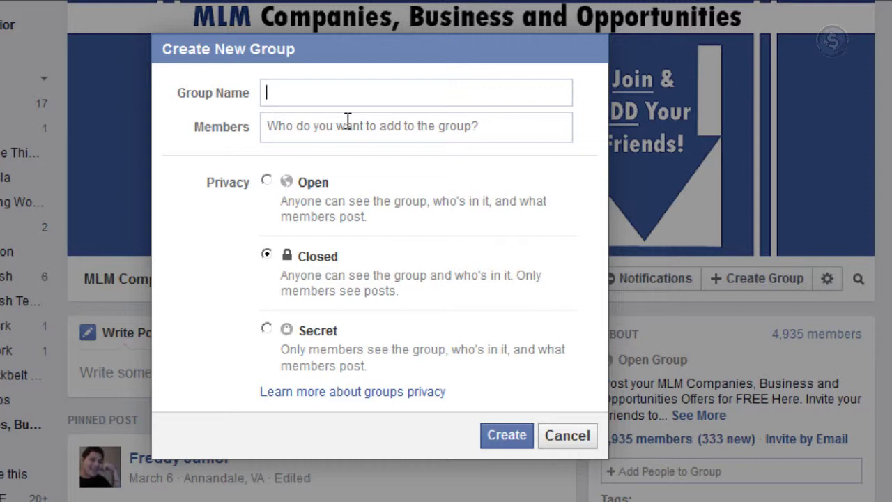
type("Facebook Marketin")
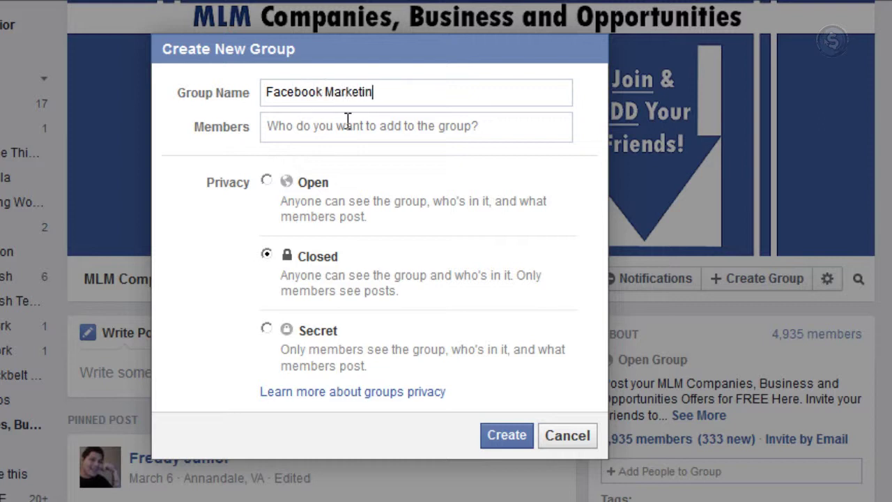
type("g Hub")
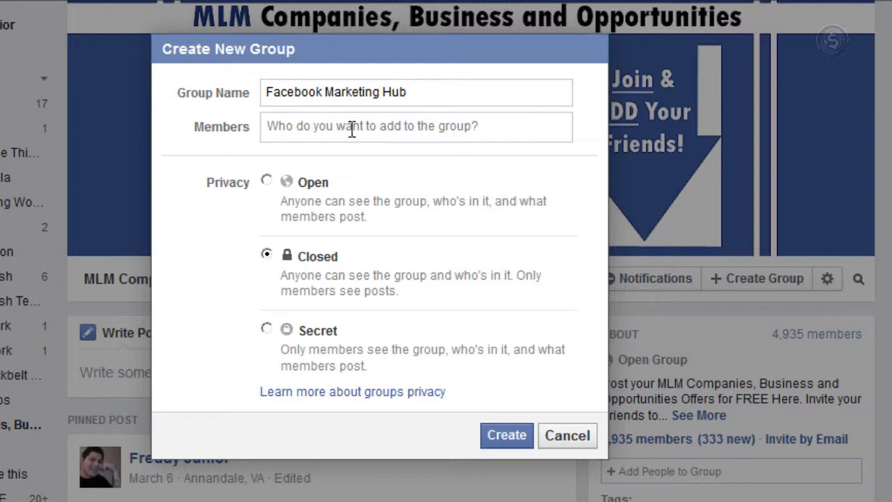
Step: Set the new group's privacy to Open and try to create it without adding members
left_click(352, 129)
left_click(266, 181)
left_click(496, 433)
left_click(509, 446)
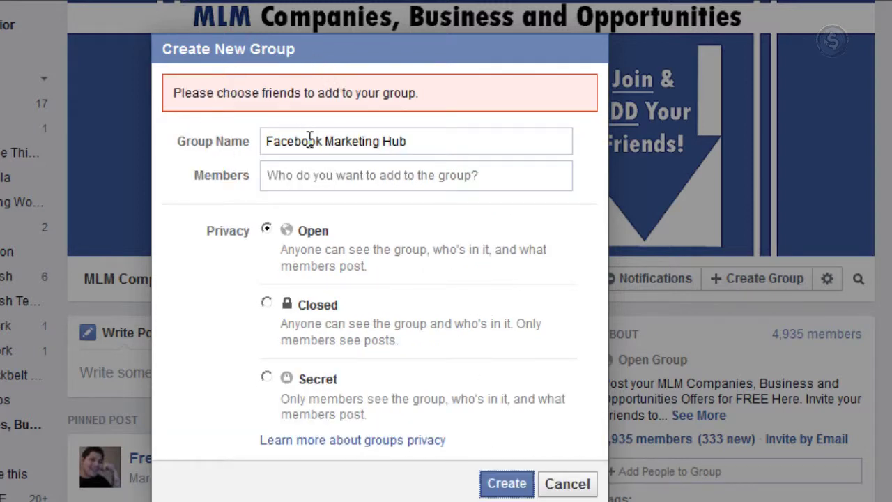
Step: Add a friend from the name suggestions as a member and create the group
left_click(349, 176)
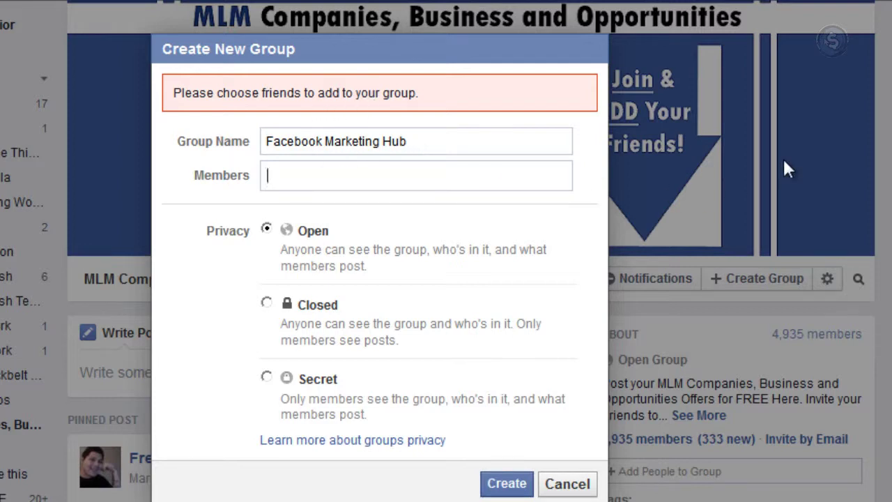
type("Joe")
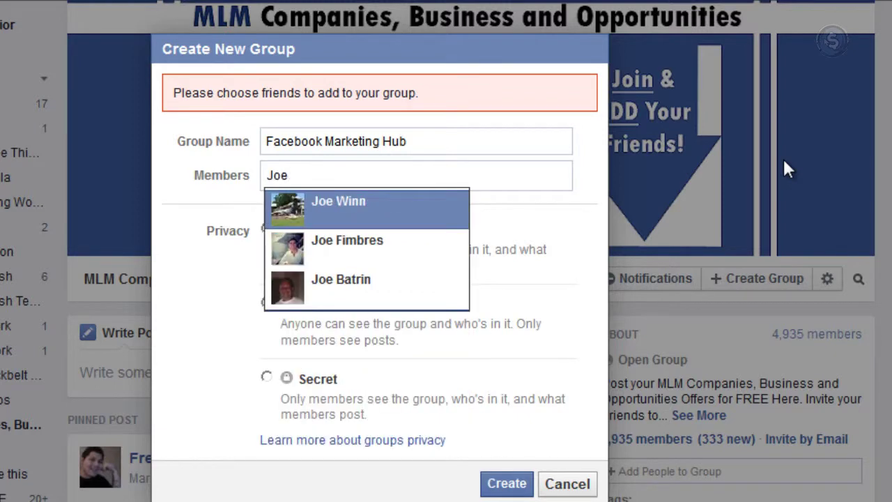
left_click(392, 220)
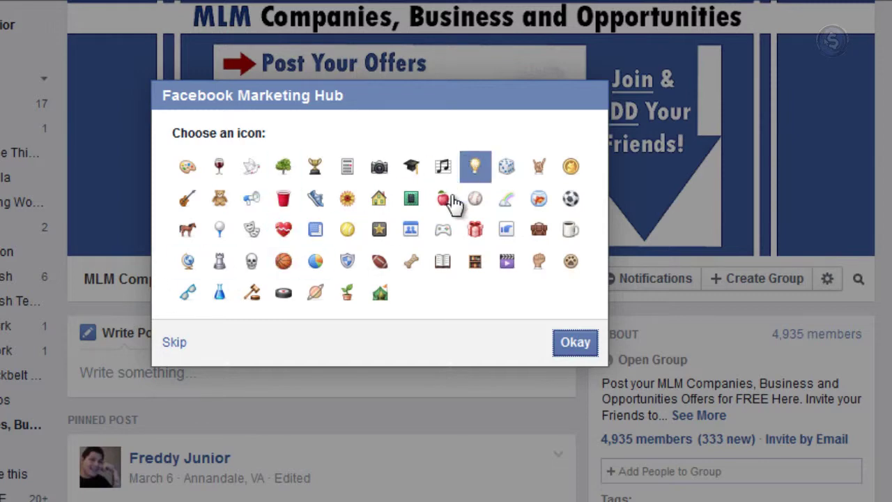
Step: Choose the light bulb icon for the Facebook Marketing Hub group and confirm it
left_click(347, 199)
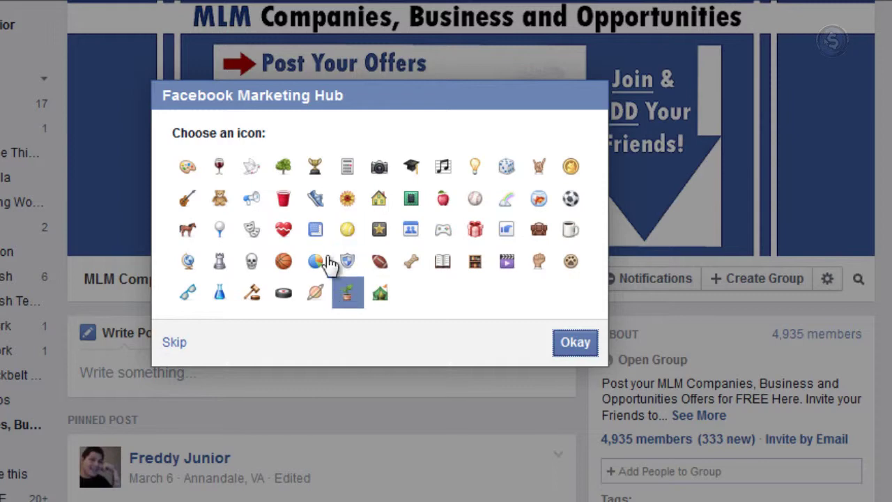
left_click(476, 167)
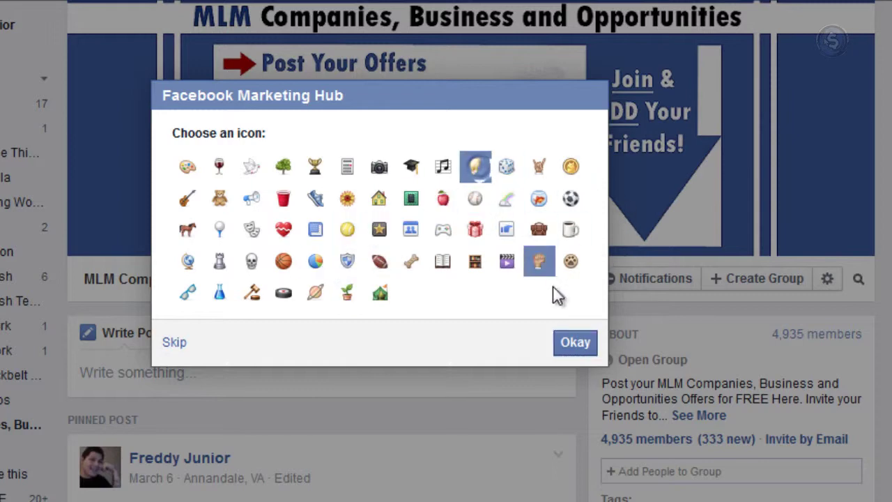
left_click(576, 350)
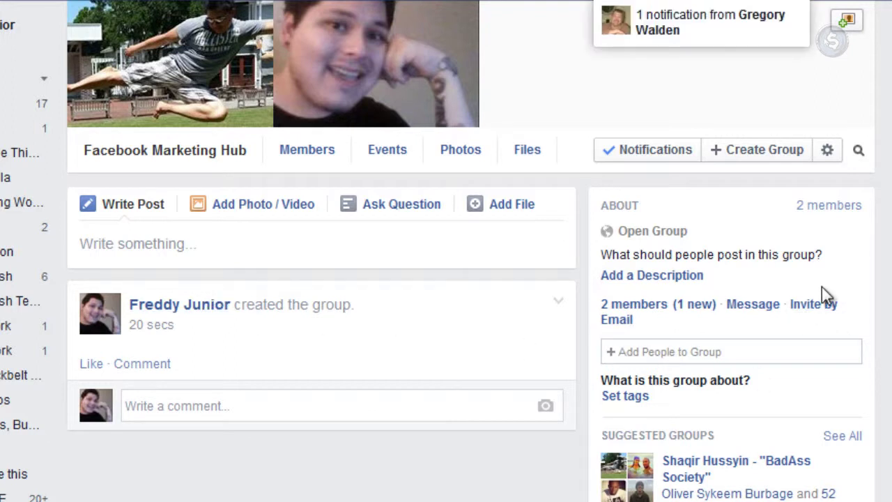
Step: Open the Facebook Marketing Hub group's settings, review the available options and start setting up the group's web and email address
left_click(828, 153)
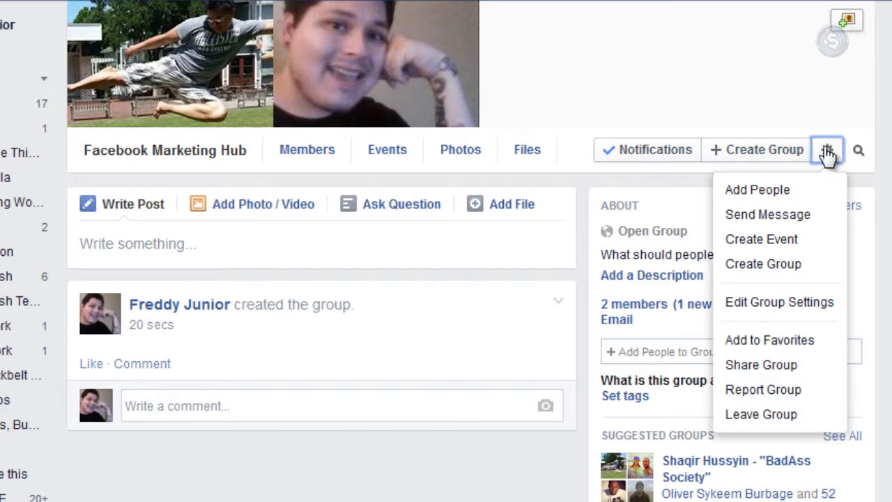
left_click(807, 314)
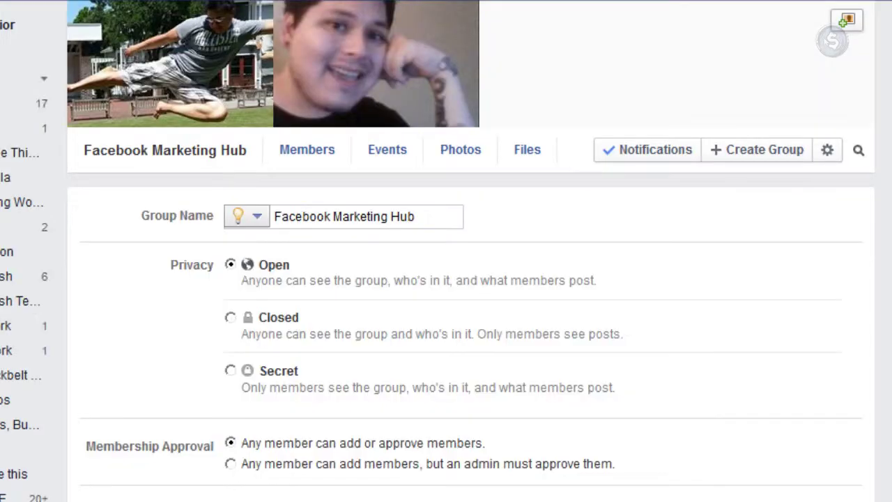
scroll(802, 313, "down", 3)
scroll(354, 285, "up", 3)
scroll(641, 390, "down", 3)
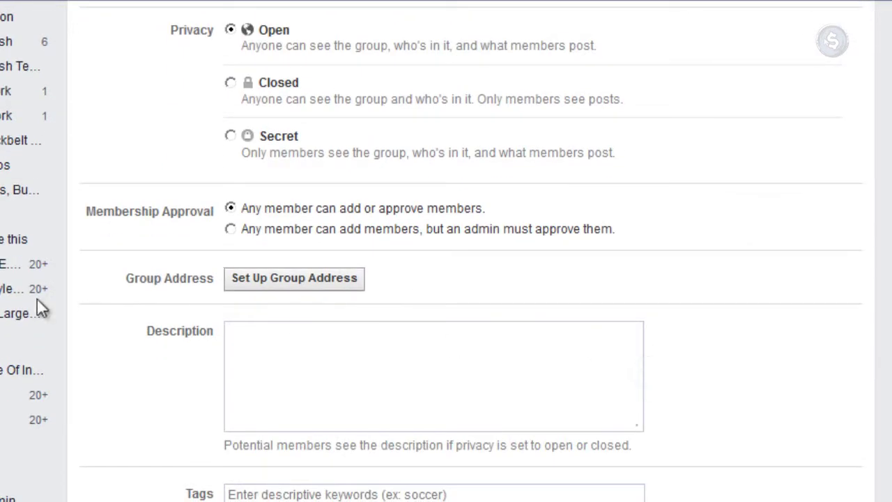
scroll(100, 288, "down", 3)
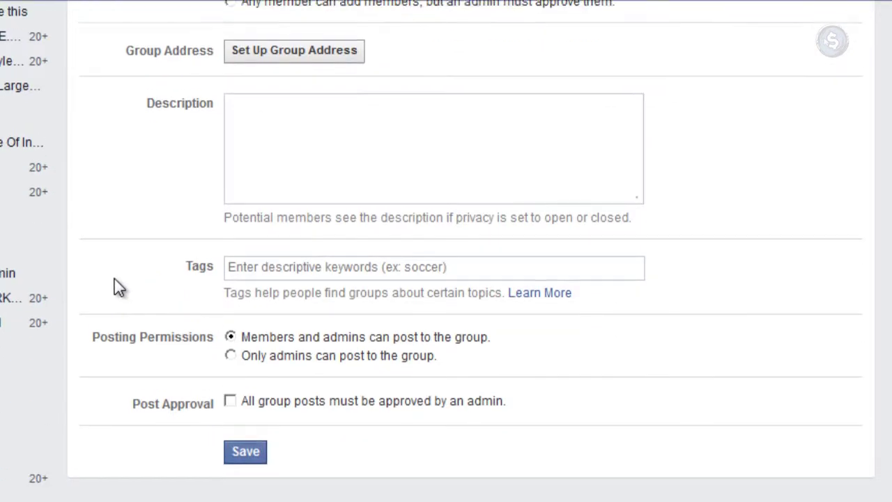
scroll(113, 288, "up", 3)
scroll(792, 74, "up", 3)
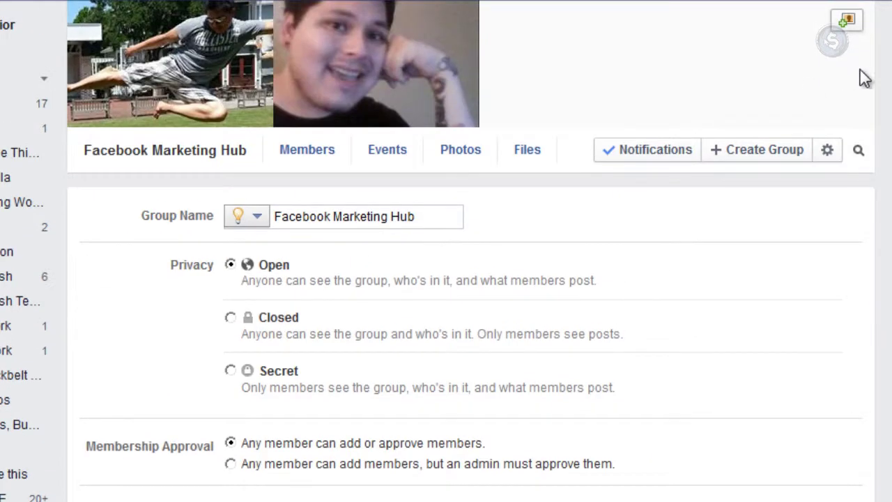
scroll(313, 198, "down", 4)
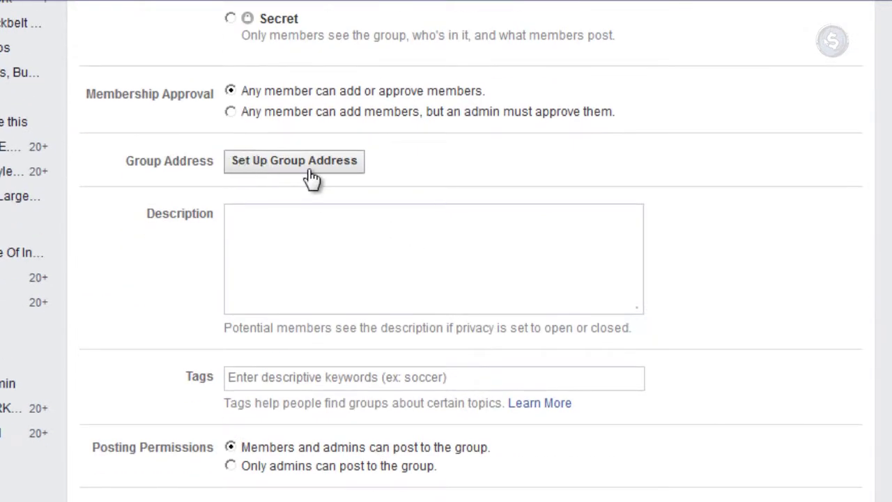
left_click(309, 174)
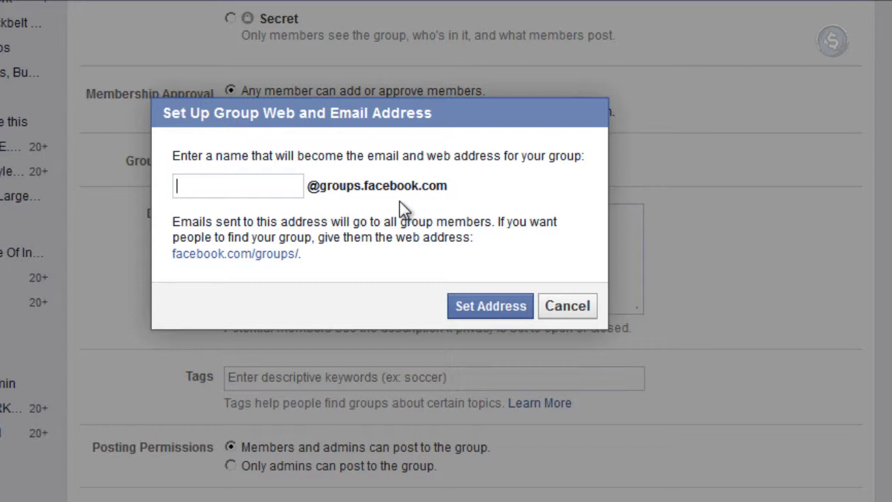
Step: Try to set the group's web and email address name to facebookmarketinghub
type("f")
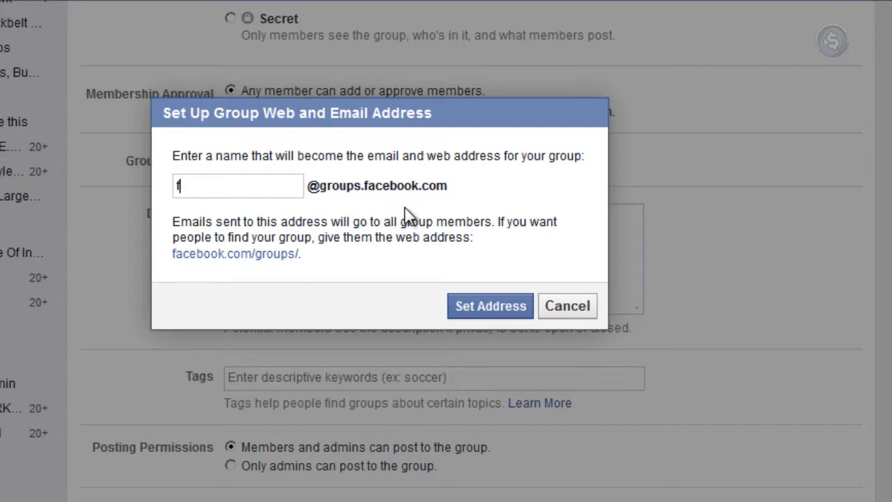
type("acebook")
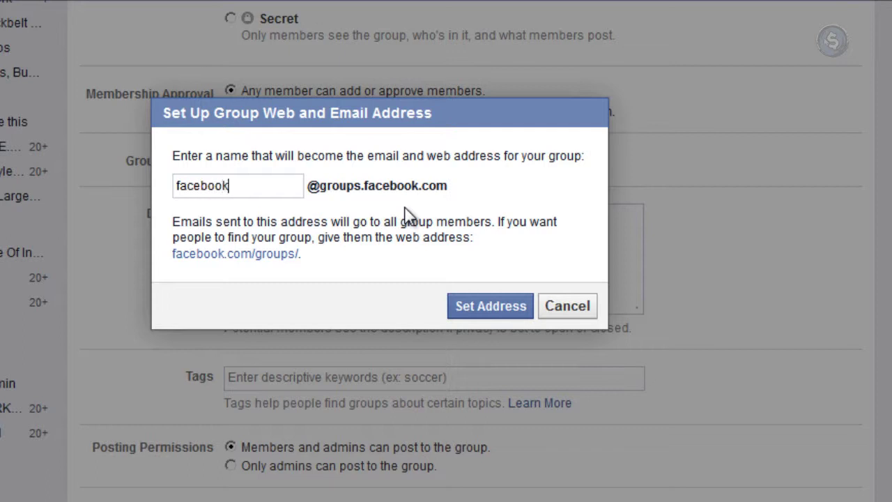
type("marketinghub")
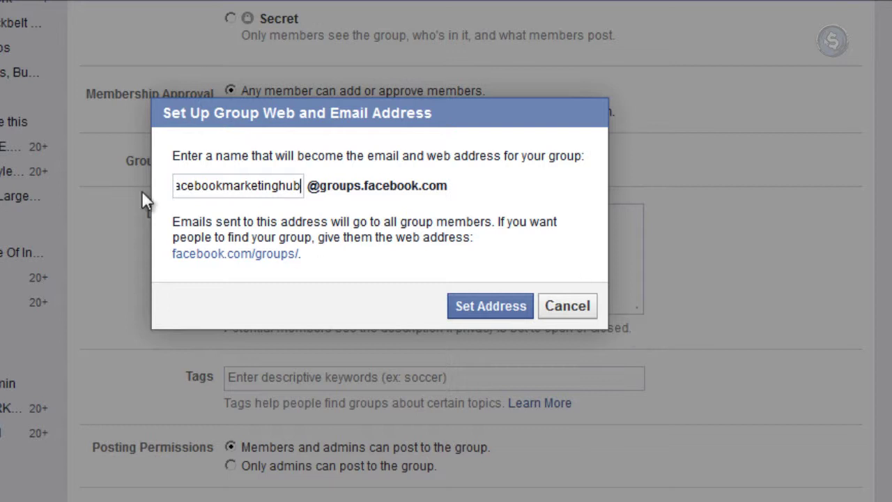
left_click_drag(252, 183, 194, 182)
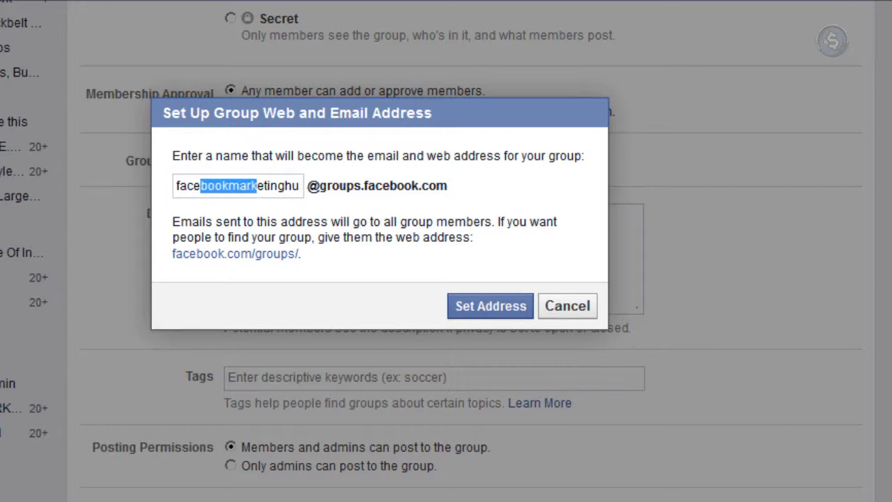
left_click(251, 187)
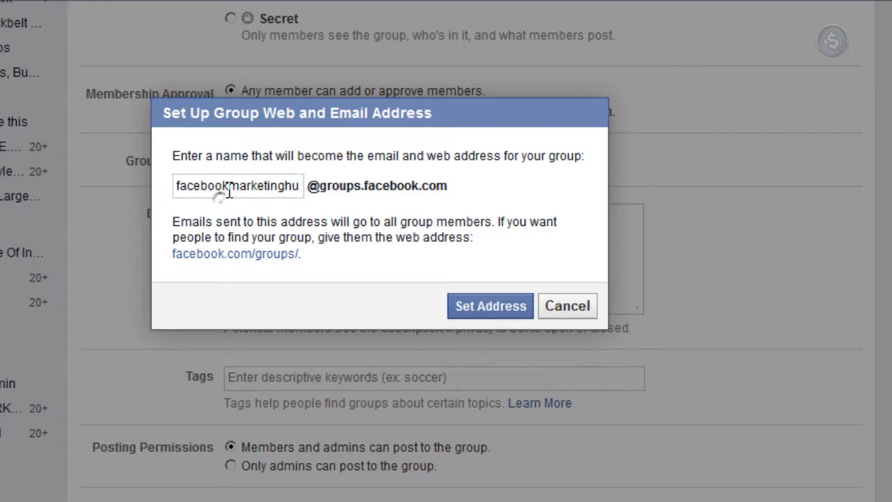
left_click_drag(235, 185, 328, 206)
left_click(268, 203)
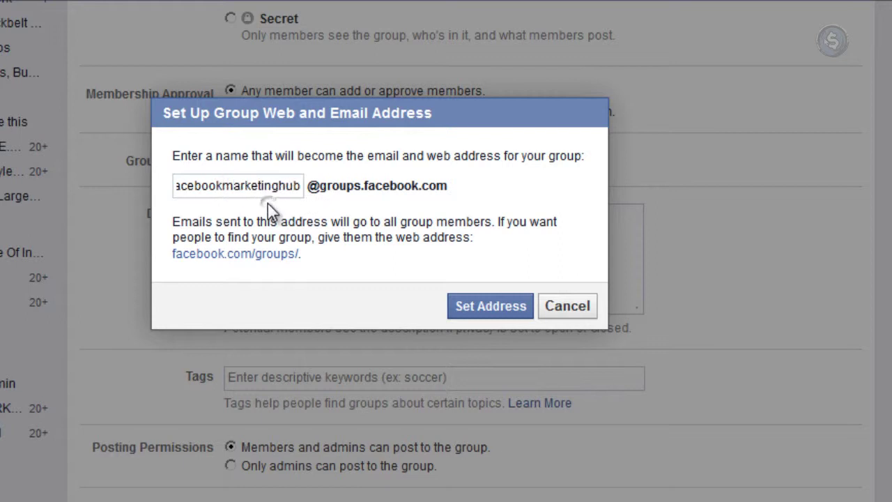
left_click_drag(284, 185, 368, 187)
left_click(382, 189)
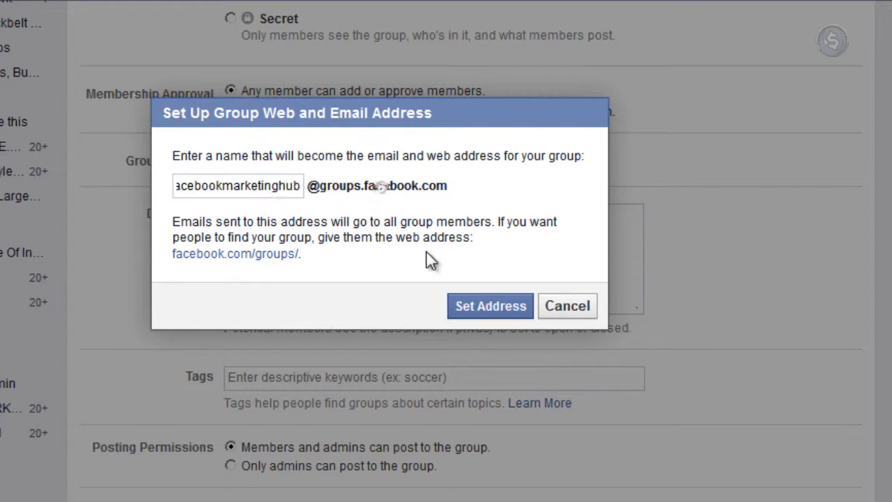
left_click(488, 307)
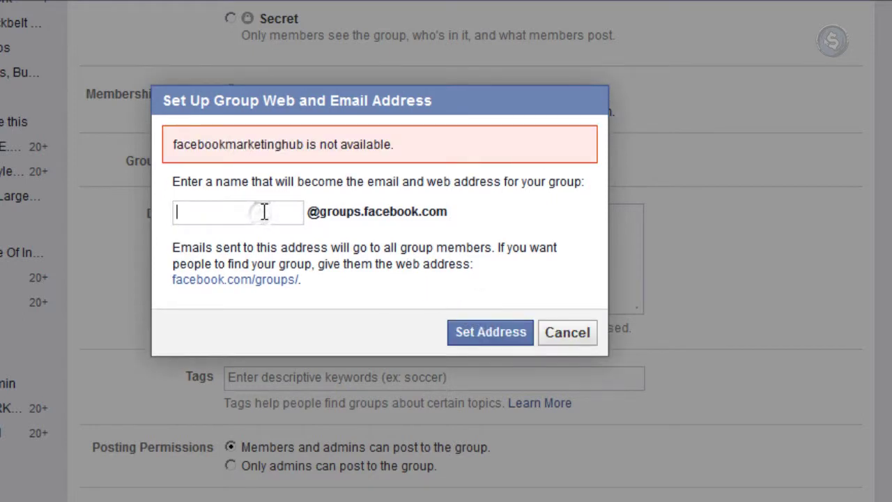
Step: Try facebookmarketinghubnow as the name for the group's web and email address
type("facen")
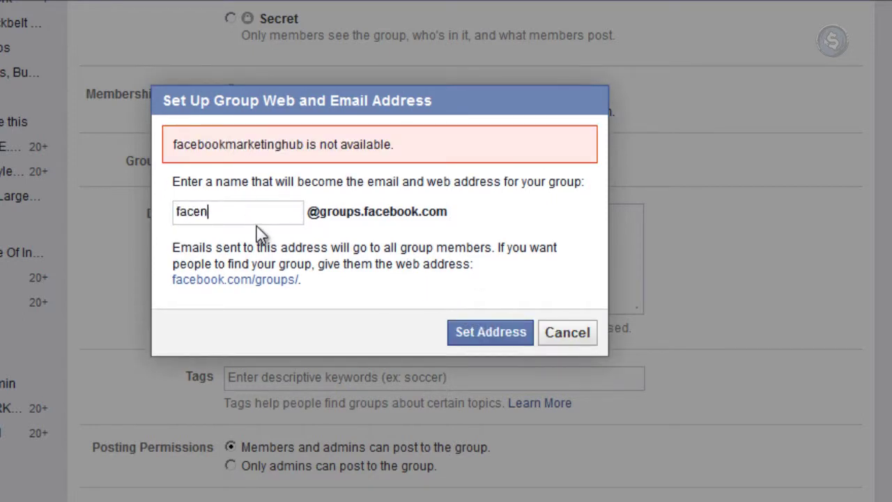
key("BackSpace")
type("ebookmarketinghub")
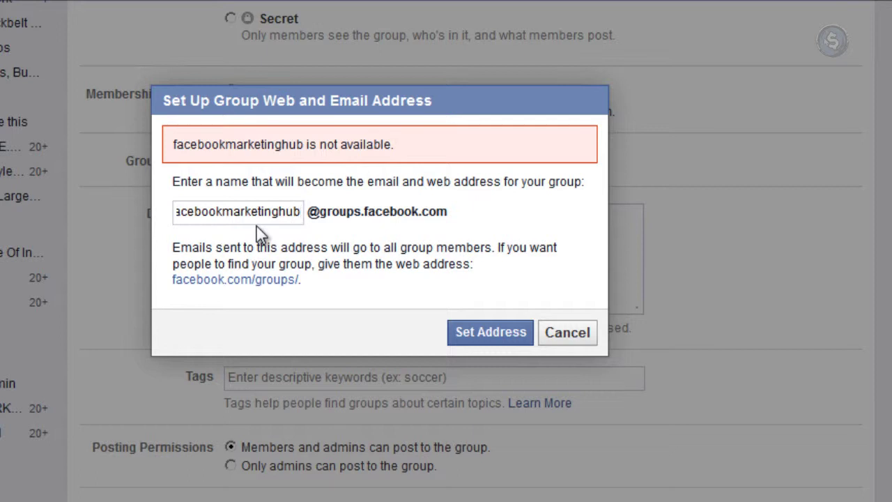
type("now")
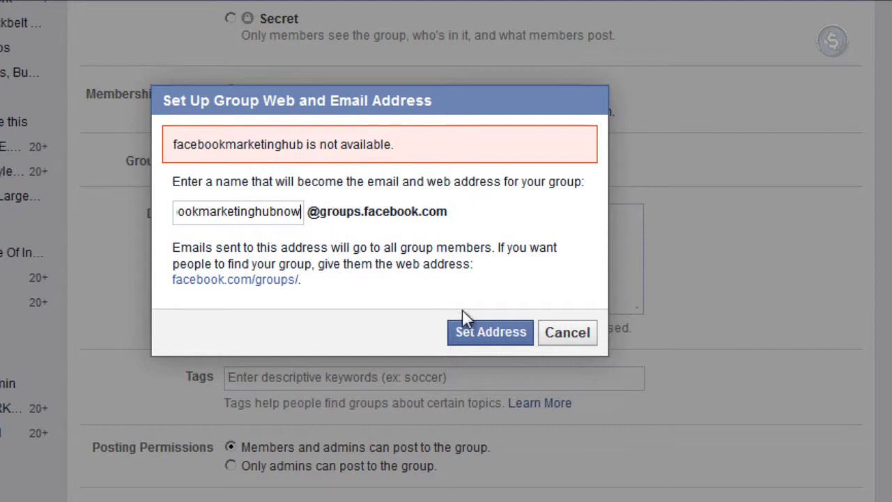
left_click(499, 344)
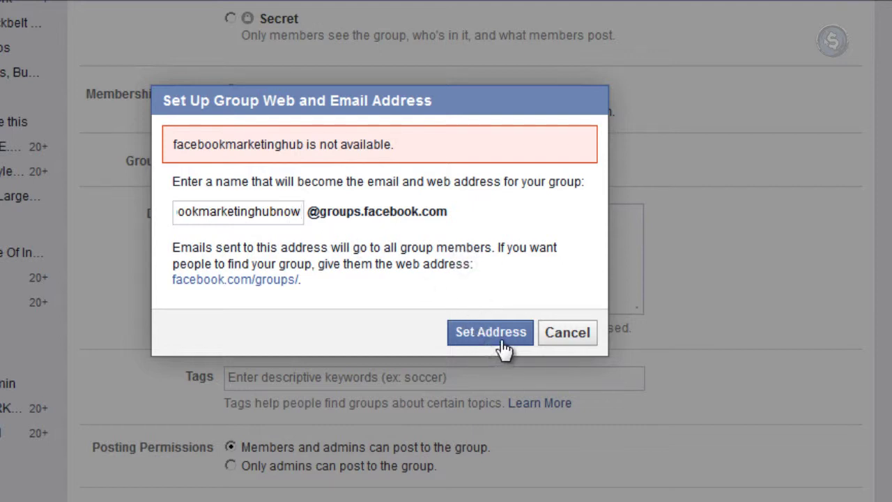
left_click_drag(276, 211, 319, 218)
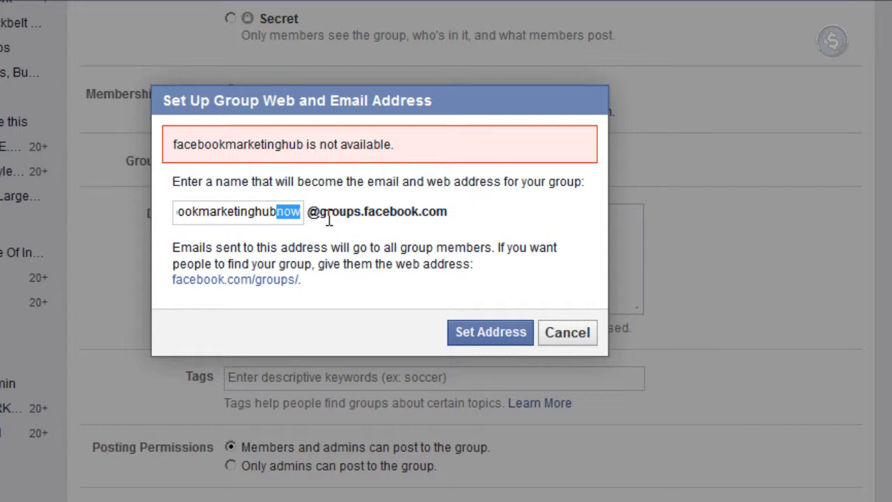
key("BackSpace")
key("BackSpace")
key("BackSpace")
key("BackSpace")
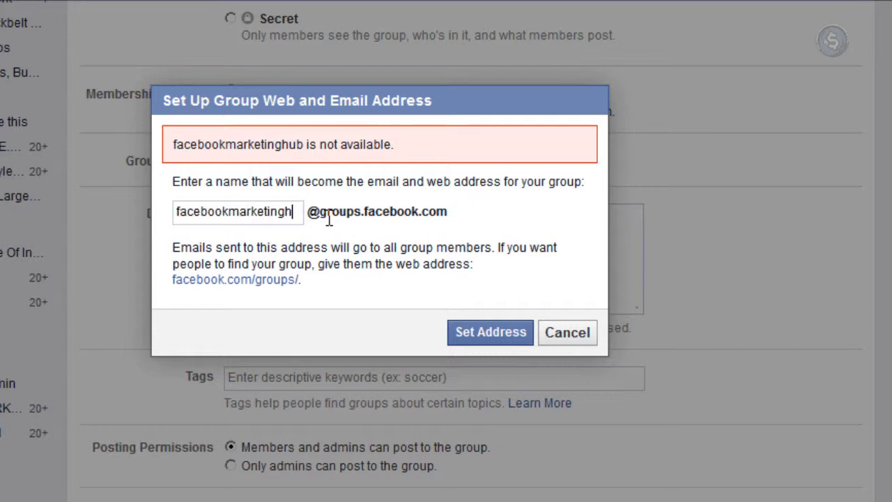
type("s")
key("BackSpace")
type("hub")
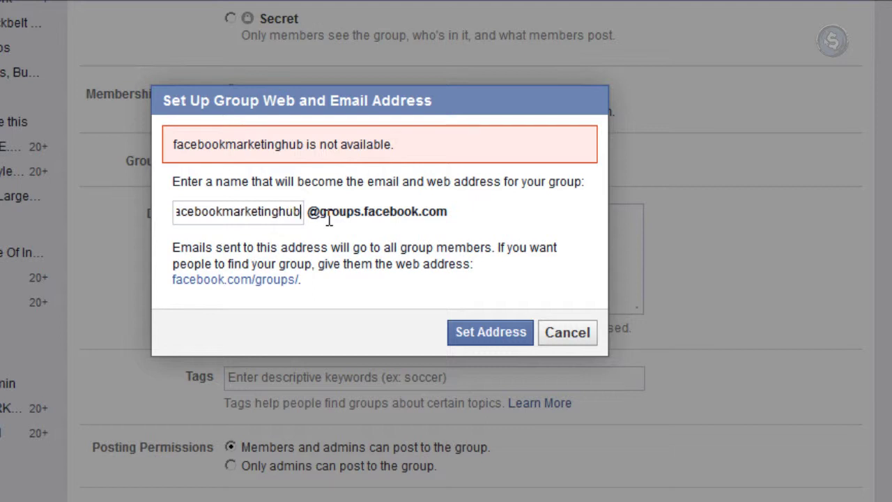
type("now")
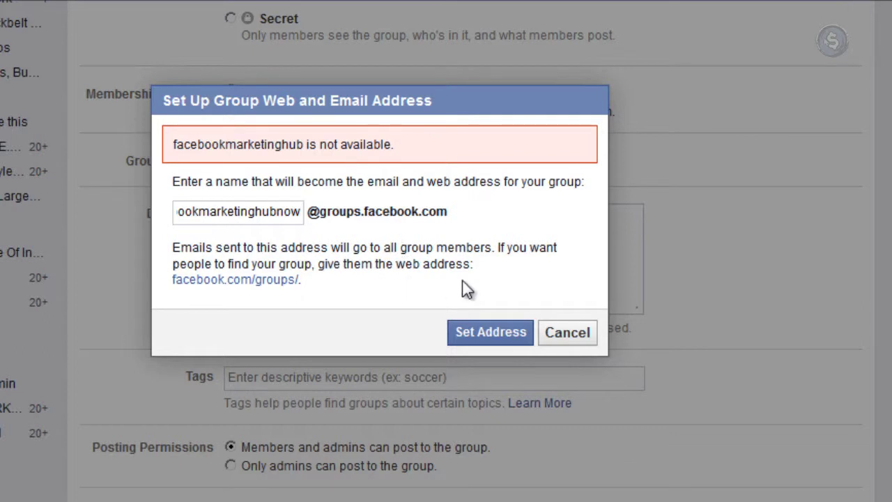
left_click(481, 342)
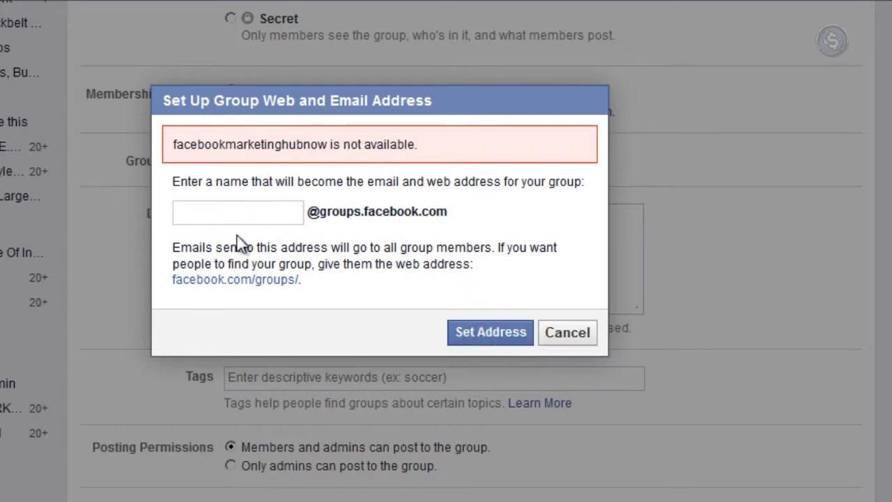
Step: Try facebookmarketingworld as the group's web and email address name
type("facebokokmakr")
key("BackSpace")
key("BackSpace")
type("rking")
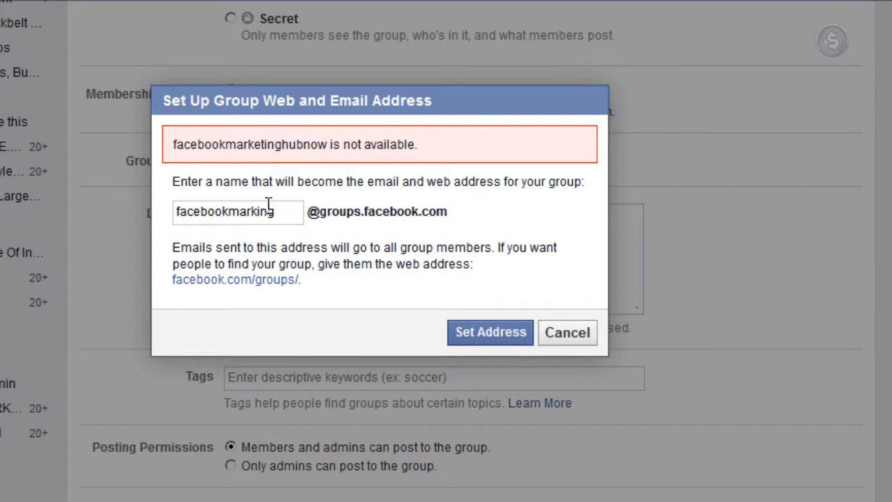
key("BackSpace")
key("BackSpace")
key("BackSpace")
key("BackSpace")
type("keting")
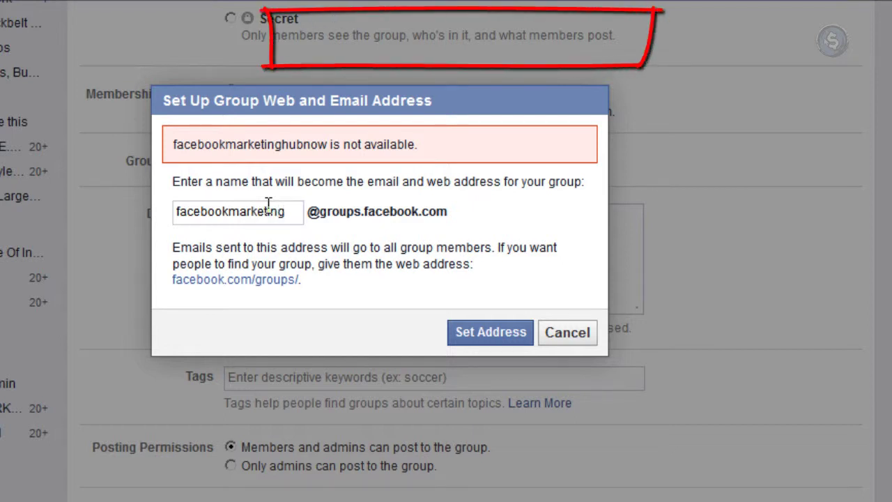
type("hub")
key("BackSpace")
key("BackSpace")
type("wi")
key("BackSpace")
type("orld")
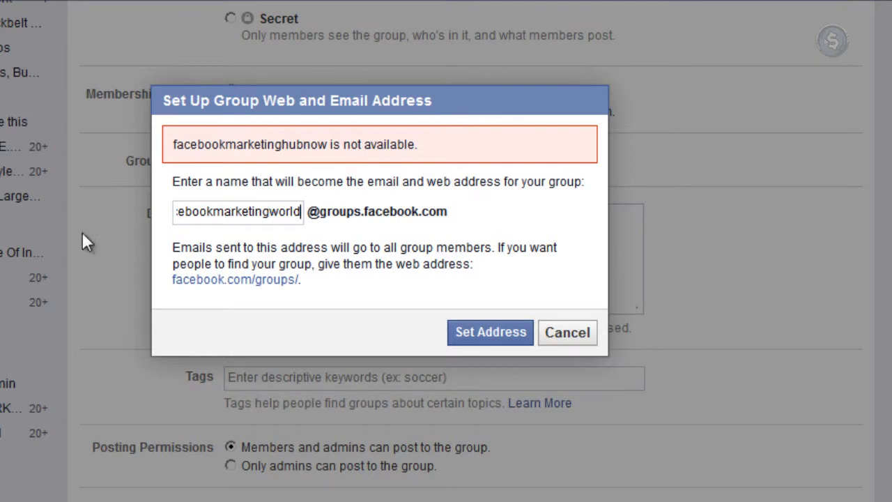
left_click(493, 333)
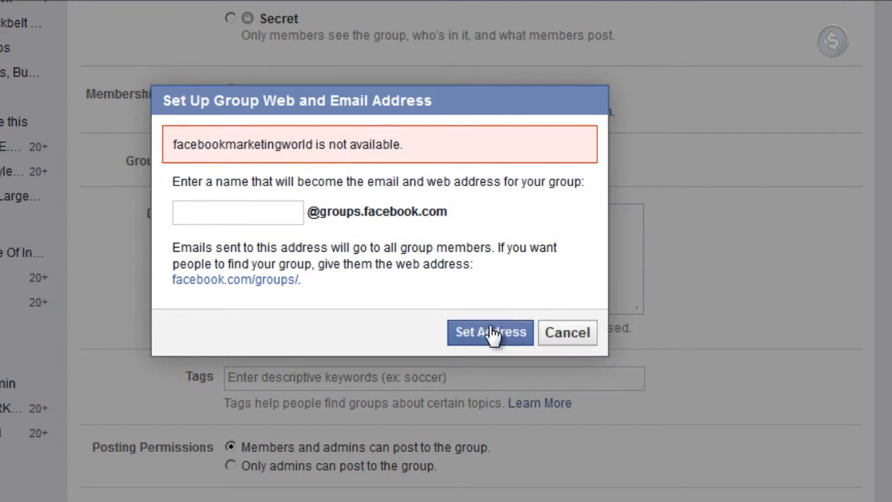
Step: Try to set the group's web and email address name to facebookmarketingworld2014
left_click(243, 209)
type("facebook")
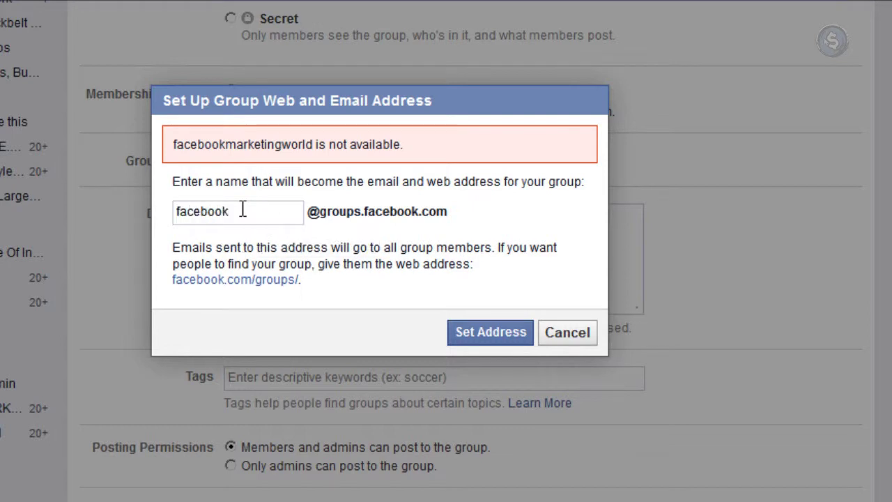
type("marketingworld2014")
left_click(488, 334)
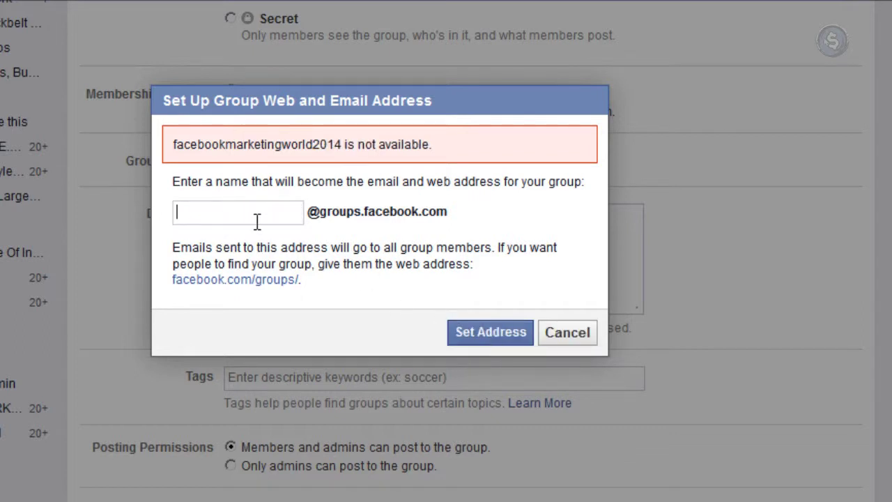
Step: Set the group's web and email address name to marketingworld101
type("0")
key("BackSpace")
type("marketing")
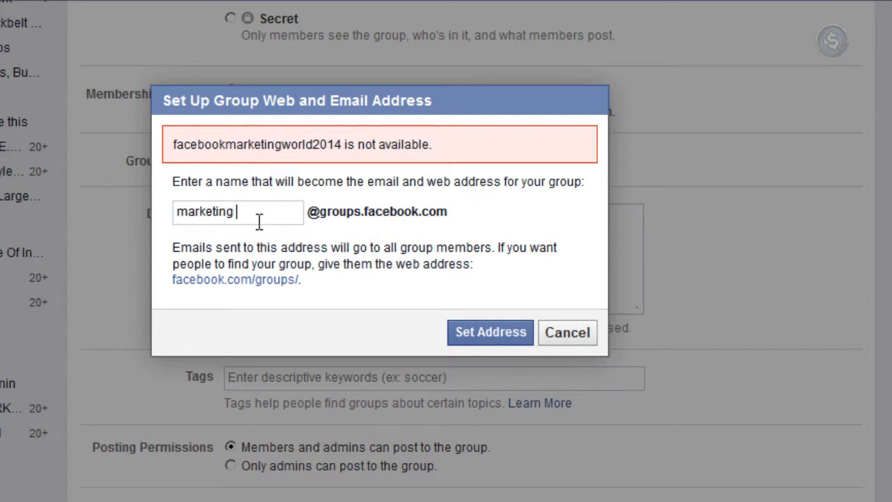
type("world101")
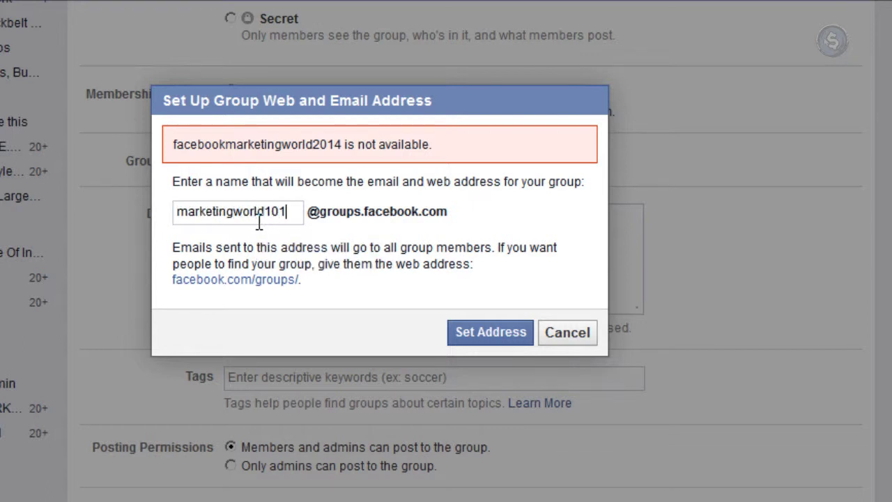
left_click(508, 336)
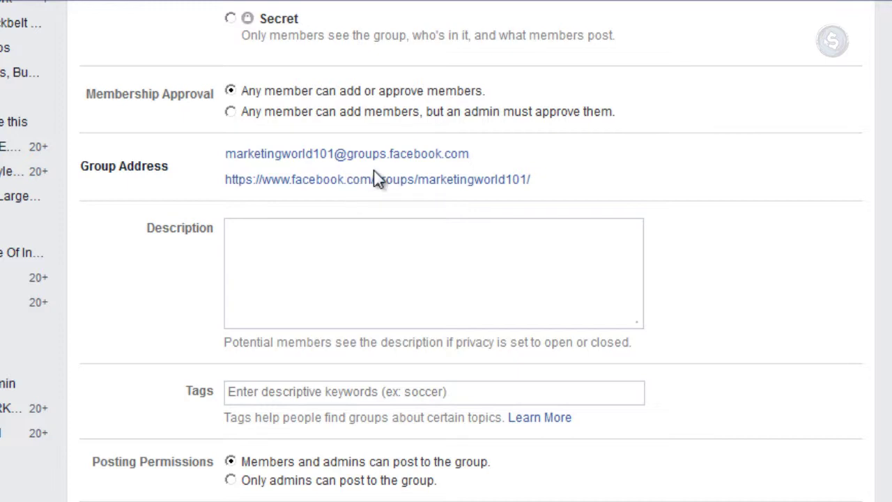
left_click(424, 181)
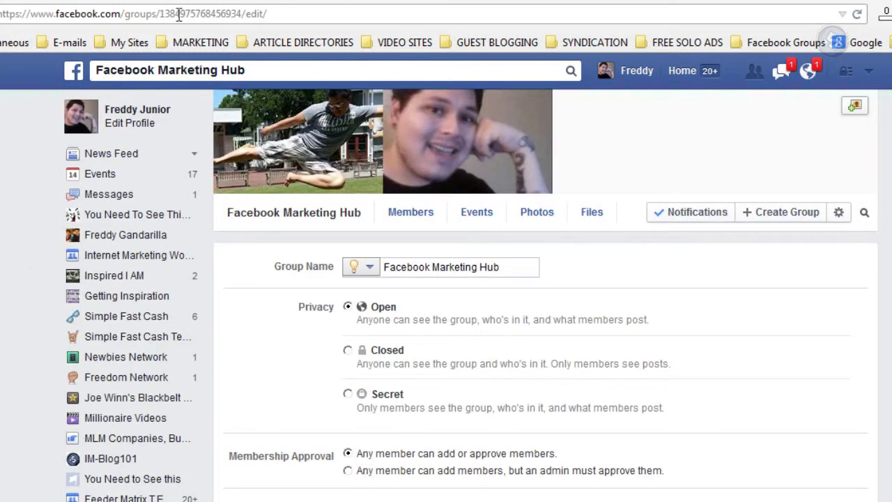
scroll(561, 325, "down", 3)
scroll(437, 318, "up", 5)
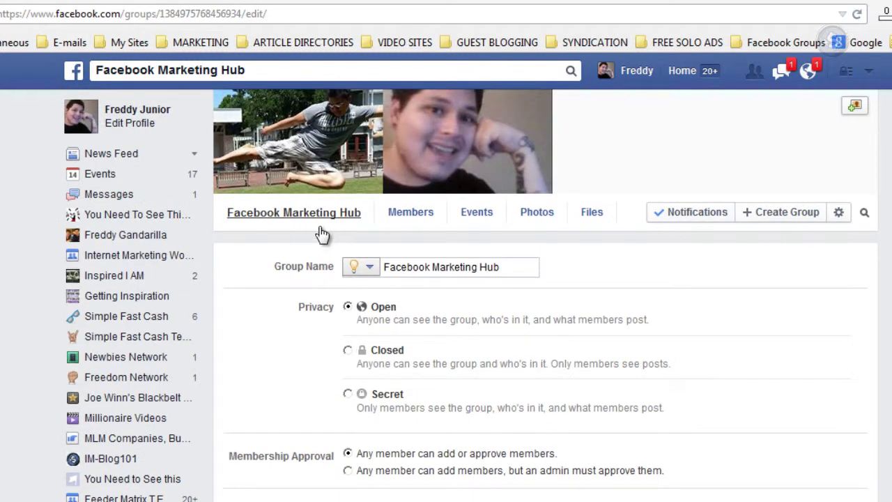
Step: Return to the Facebook Marketing Hub group page and examine its customized web address
left_click(315, 216)
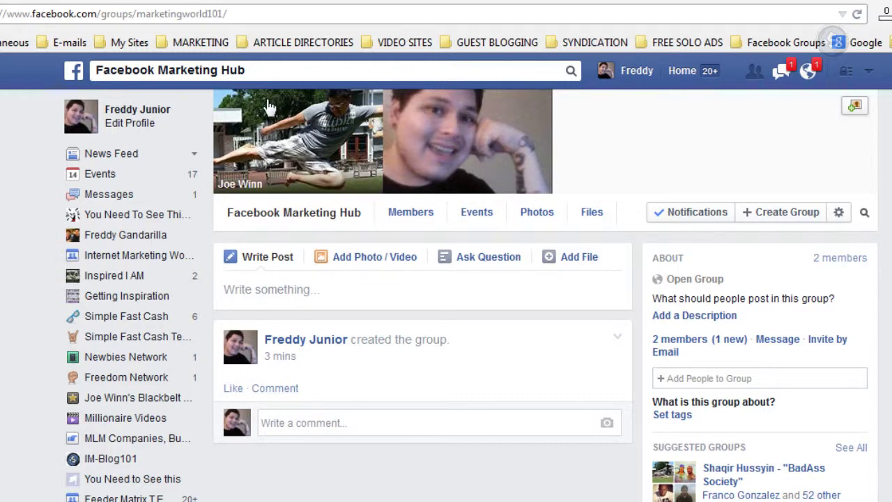
left_click(233, 11)
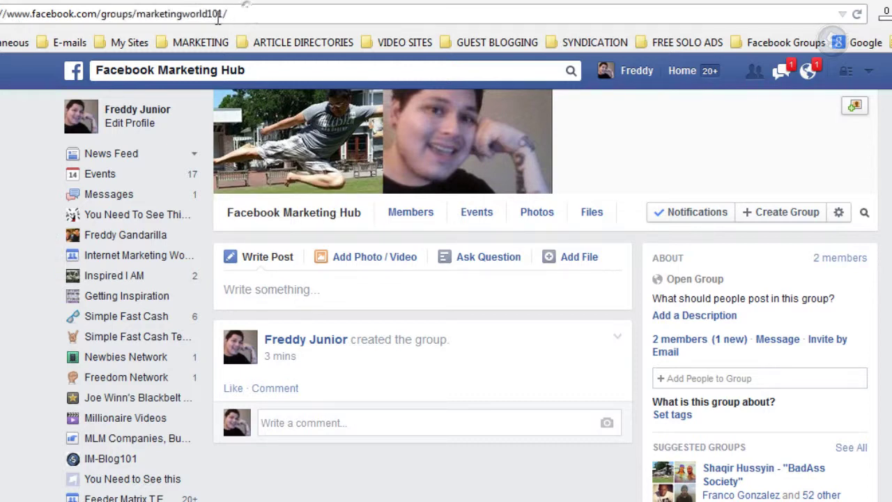
left_click_drag(249, 16, 57, 15)
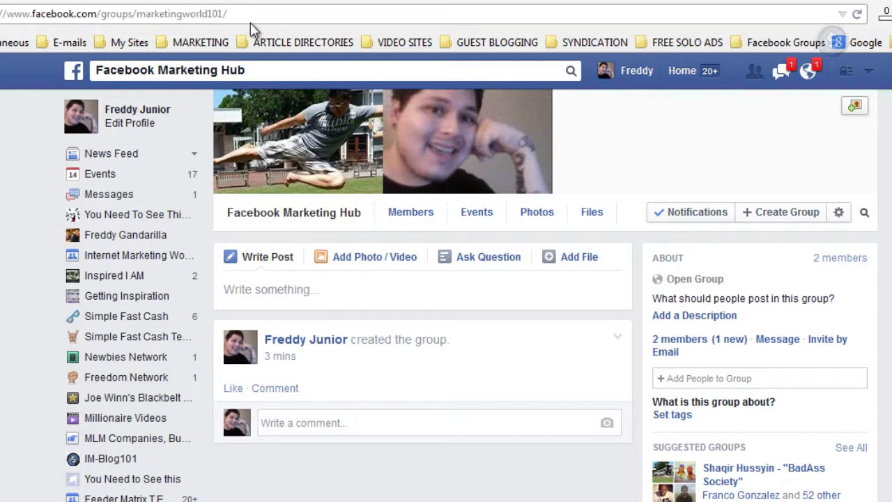
left_click_drag(235, 15, 3, 29)
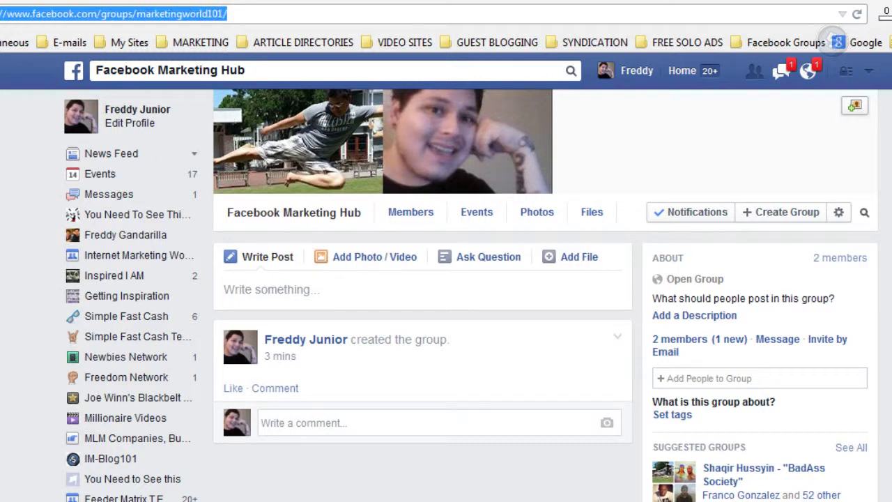
left_click(456, 69)
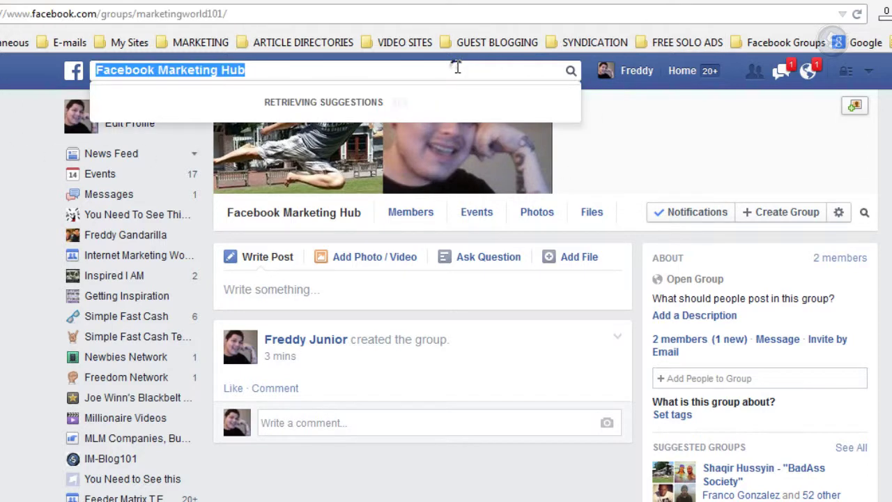
key("Escape")
left_click_drag(213, 14, 207, 13)
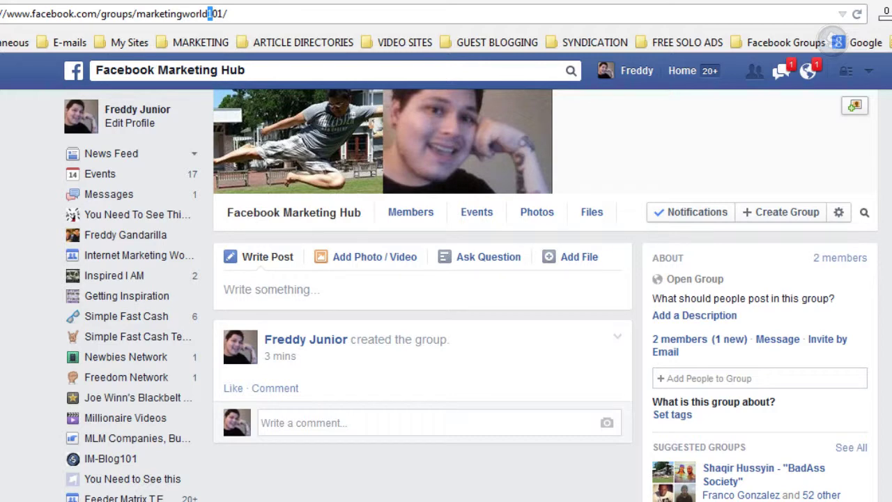
left_click(32, 275)
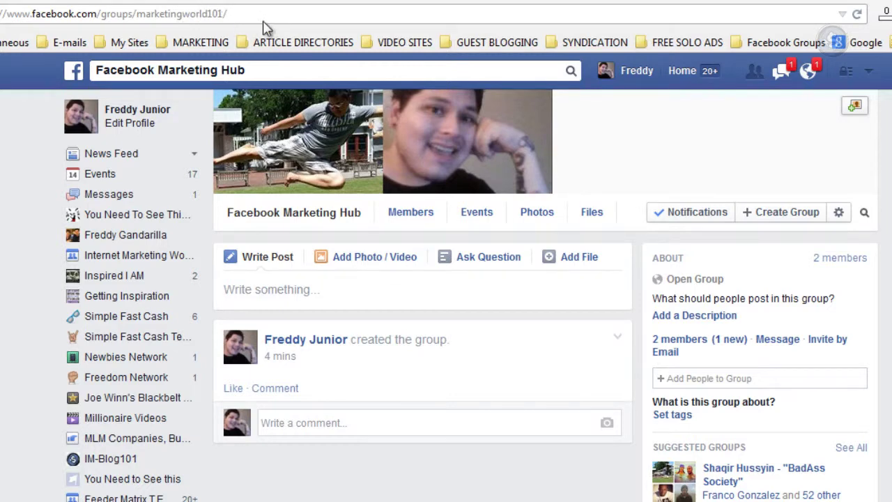
Step: Open the settings of the Facebook Marketing Hub group for editing at the description section
left_click(836, 214)
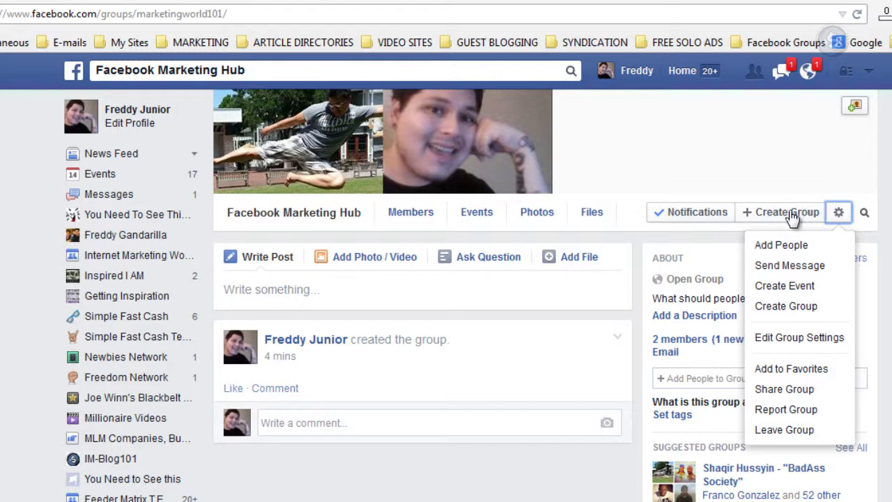
left_click(838, 213)
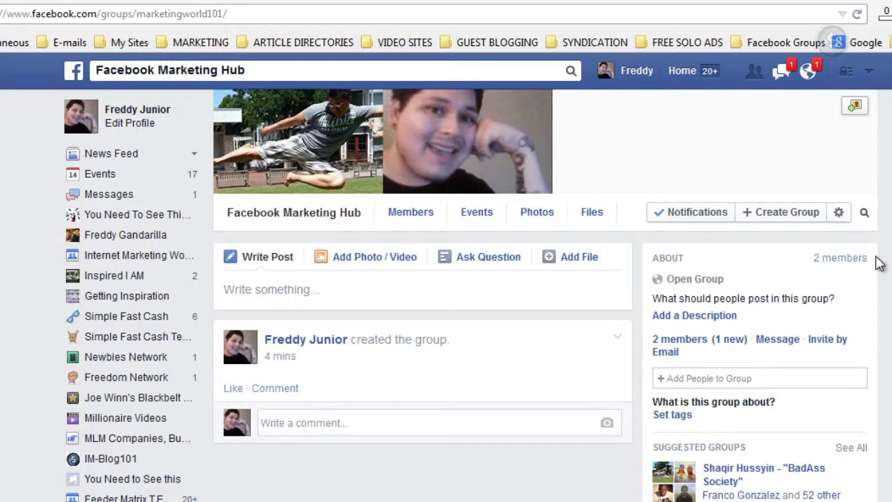
left_click(839, 213)
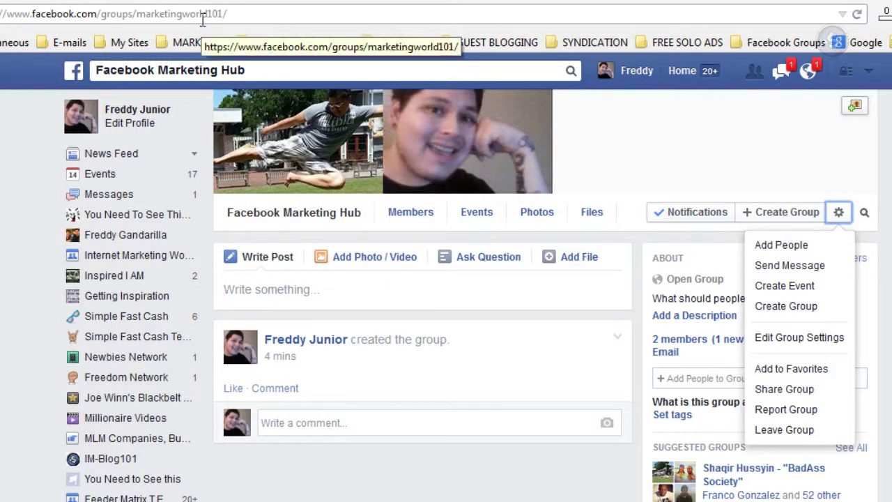
left_click(826, 341)
scroll(441, 273, "down", 4)
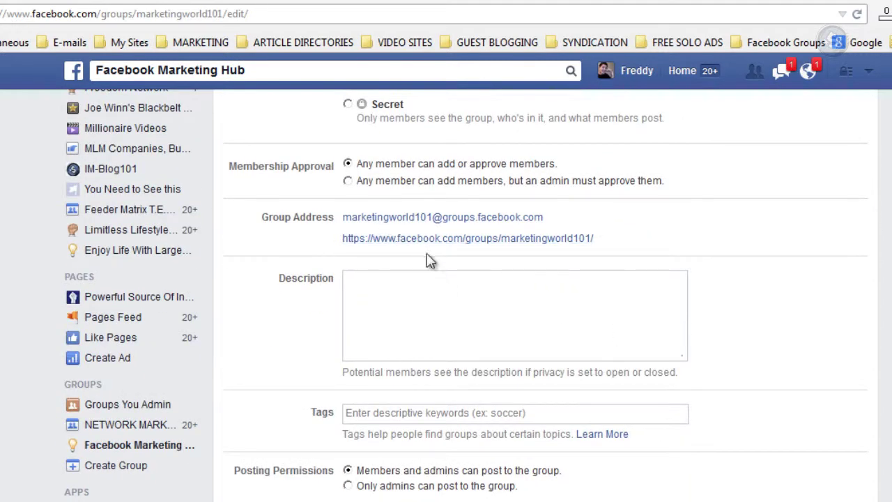
Step: Begin the group description with "Join this awesome Facebook Marketing World Group!.."
left_click(421, 314)
type("in this Marketing")
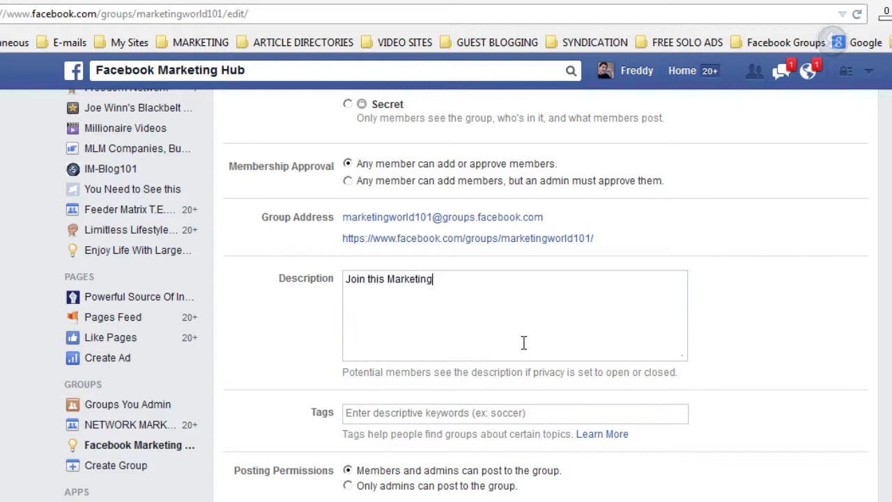
key("BackSpace")
key("BackSpace")
key("BackSpace")
key("BackSpace")
key("BackSpace")
key("BackSpace")
type("awesome Facebook")
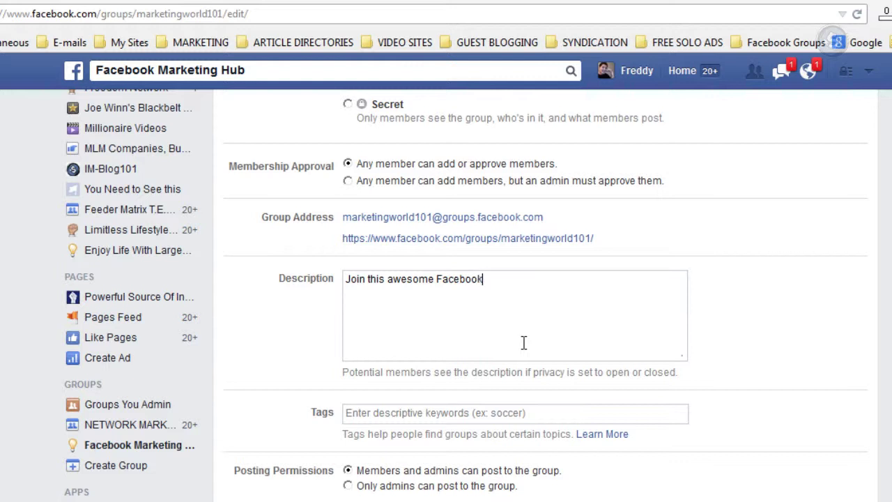
type(" Marketing WO")
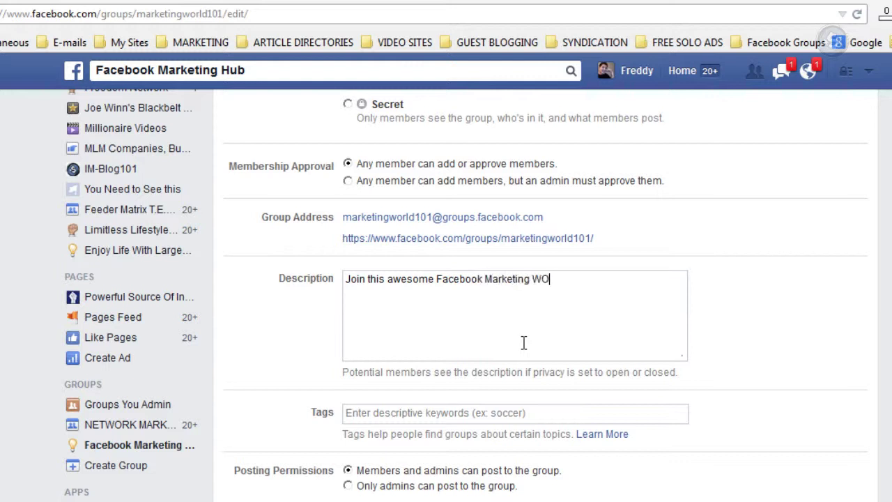
key("BackSpace")
key("BackSpace")
key("BackSpace")
type("orld Go")
key("BackSpace")
type("roup!.. Promote y")
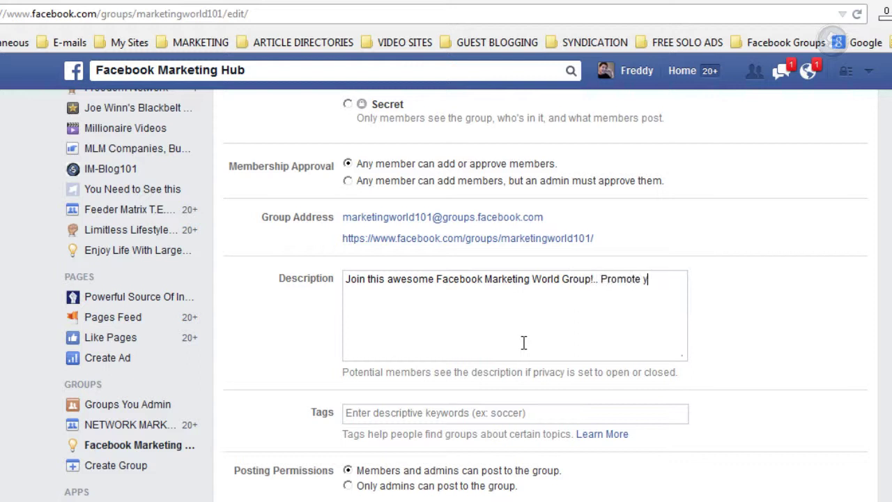
Step: Complete the second sentence of the description as "Promote your Business Opportunities here! .."
type("our bus")
key("BackSpace")
key("BackSpace")
type("uni")
key("BackSpace")
key("BackSpace")
type("siness Opportunitu")
key("BackSpace")
type("ies here! ..")
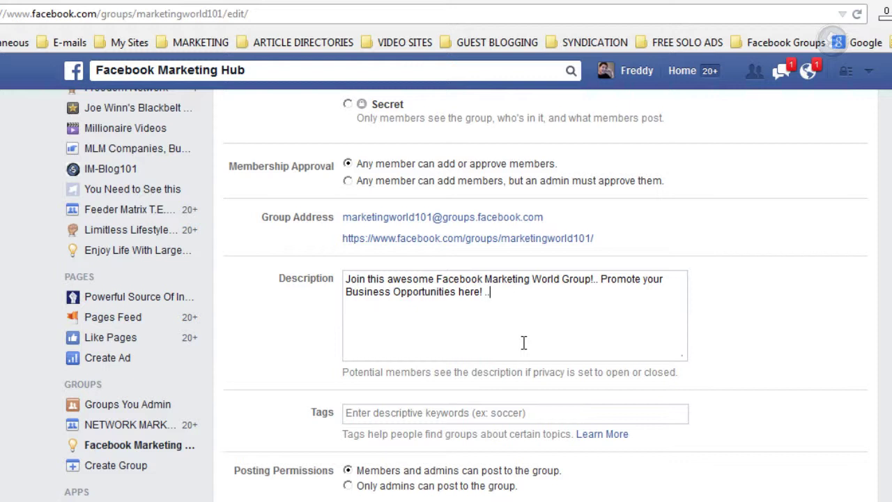
Step: Save the group settings with the new description and review the saved entries
scroll(432, 337, "down", 1)
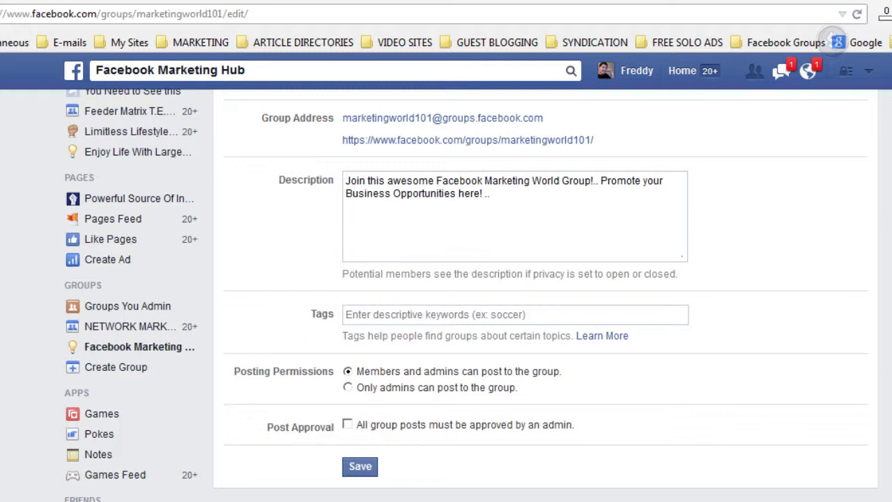
left_click(381, 258)
left_click(359, 466)
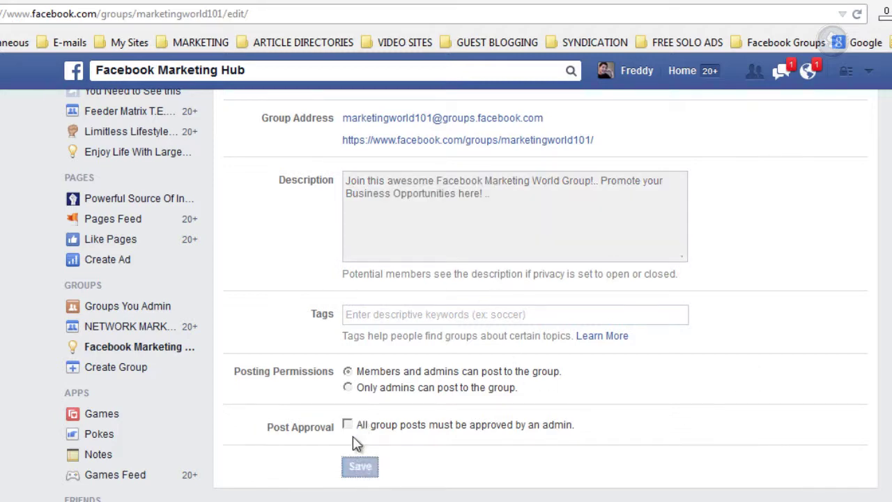
scroll(338, 398, "up", 3)
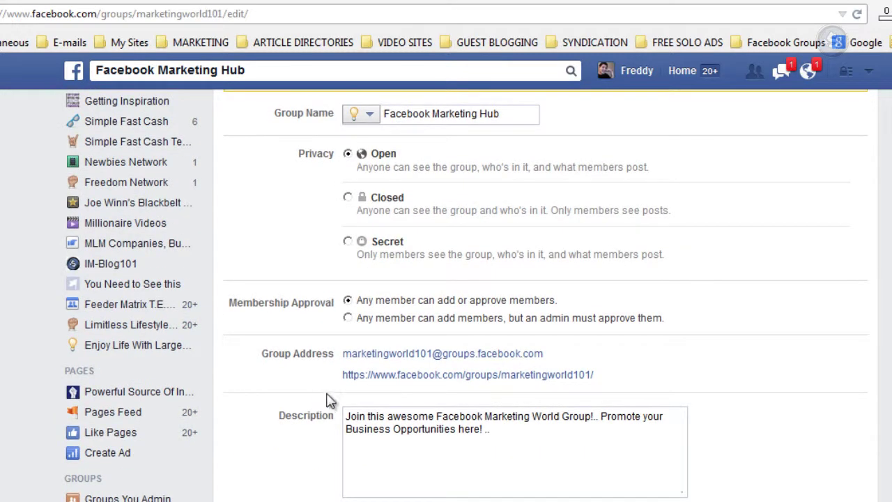
scroll(320, 403, "up", 4)
scroll(352, 396, "down", 4)
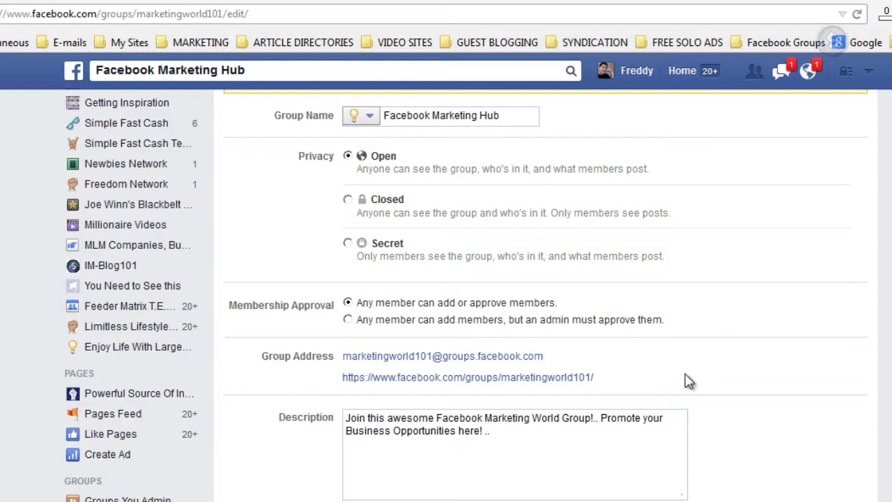
scroll(275, 432, "up", 3)
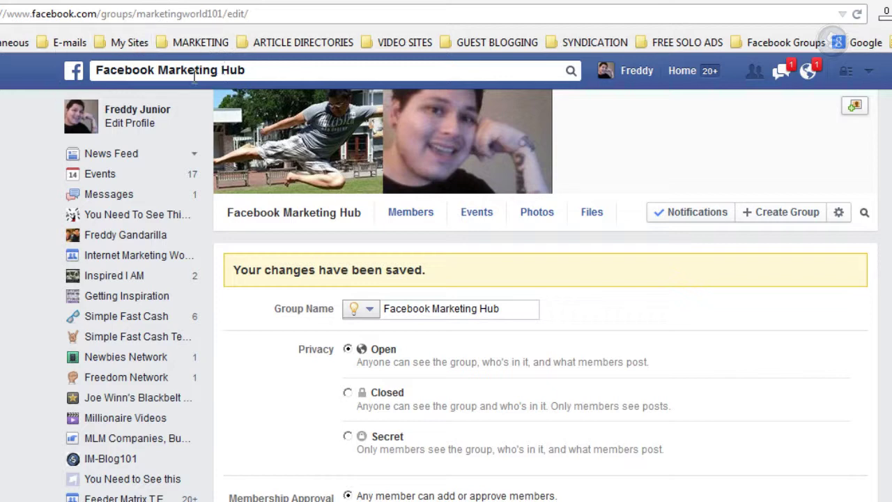
Step: Go back to the Facebook Marketing Hub group page and select its full web address
left_click(127, 14)
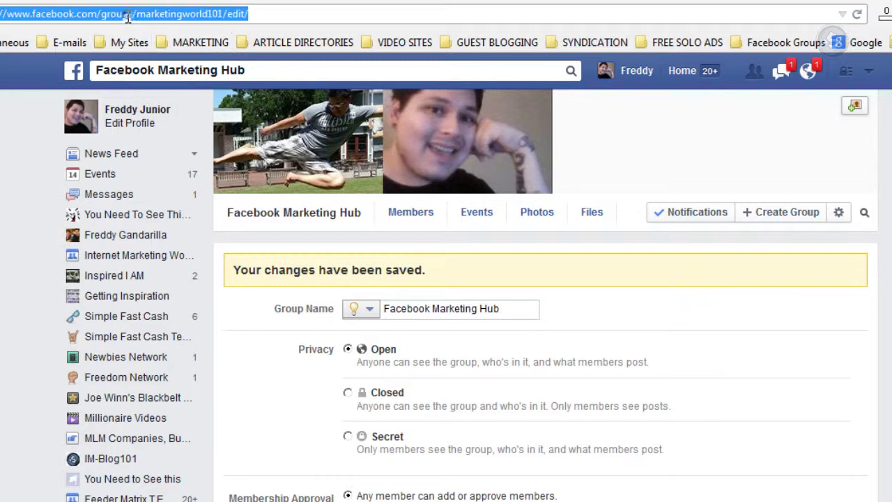
left_click(313, 214)
left_click(200, 14)
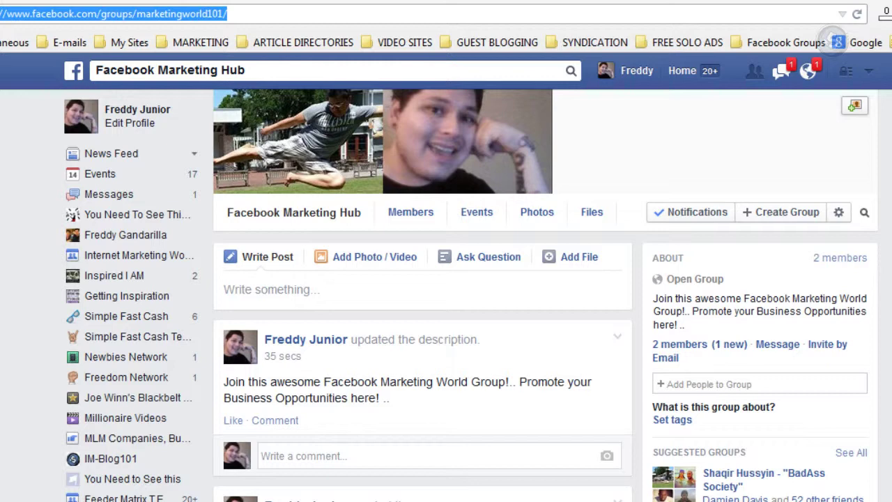
Step: Open the MLM Companies, Business and Opportunities group and decline the first pending membership request
left_click(177, 439)
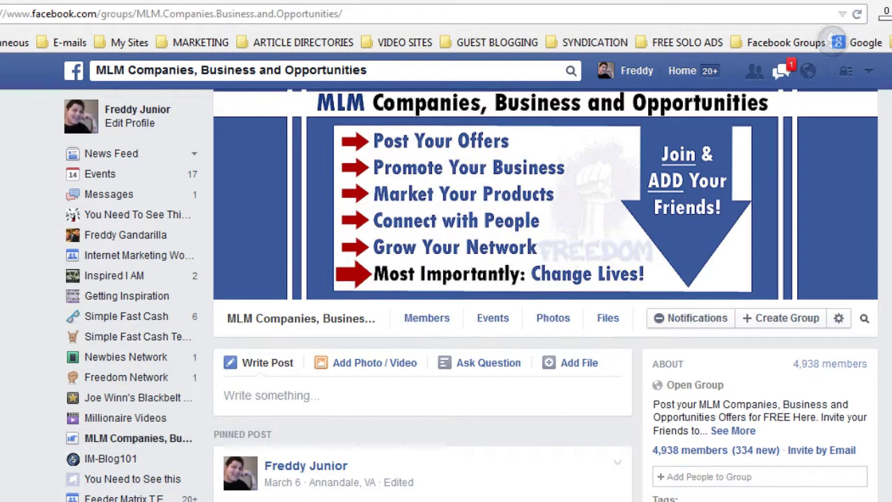
scroll(850, 328, "down", 2)
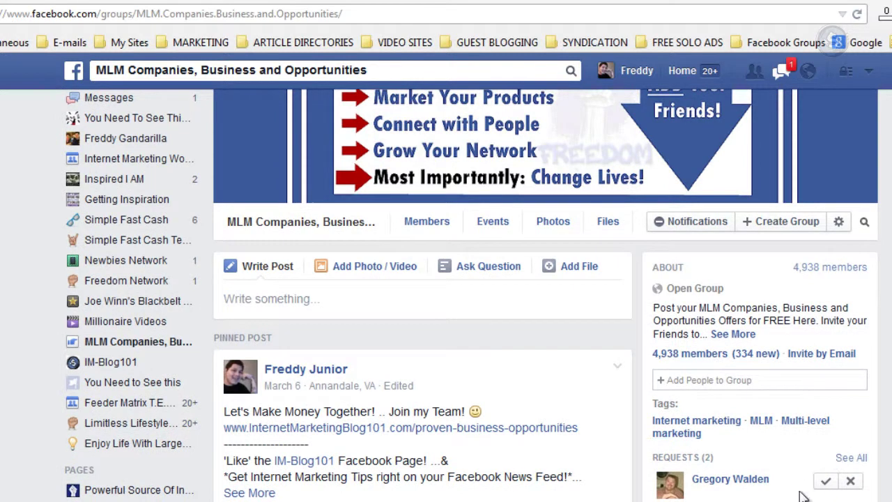
left_click(850, 481)
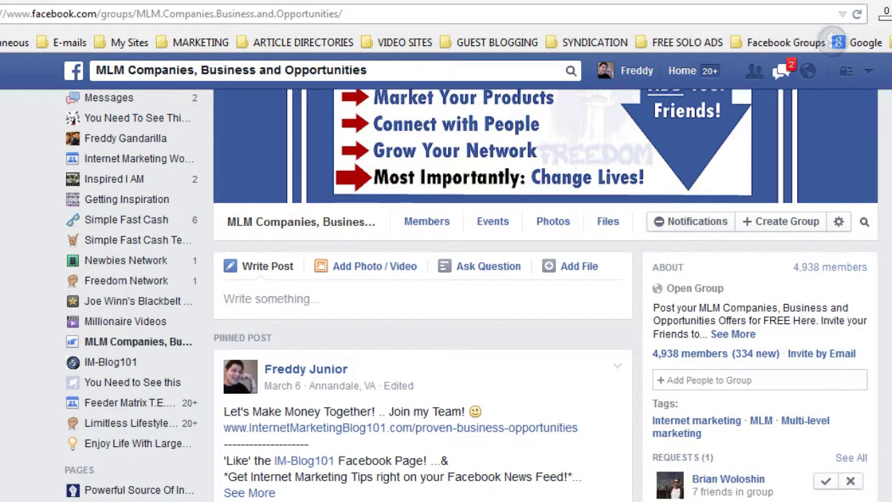
Step: Examine the MLM group's cover banner, description, tags, pinned post and membership requests, along with the list of groups and pages
scroll(793, 314, "down", 6)
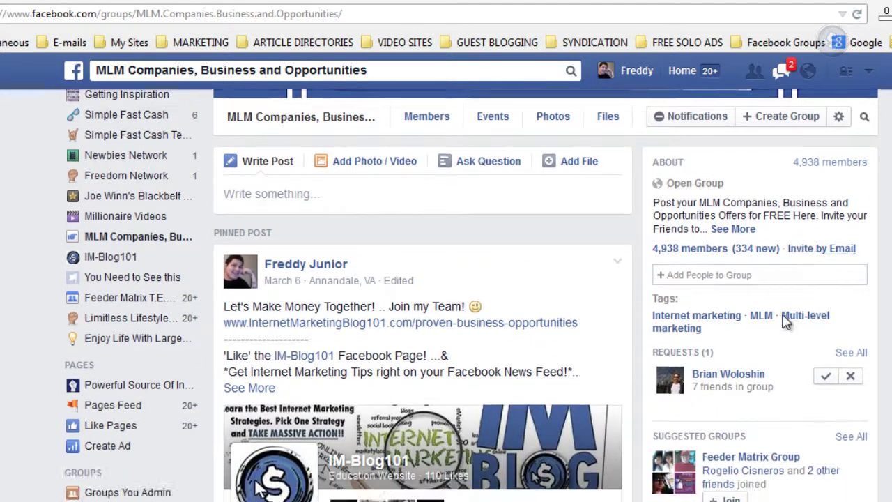
scroll(260, 304, "up", 3)
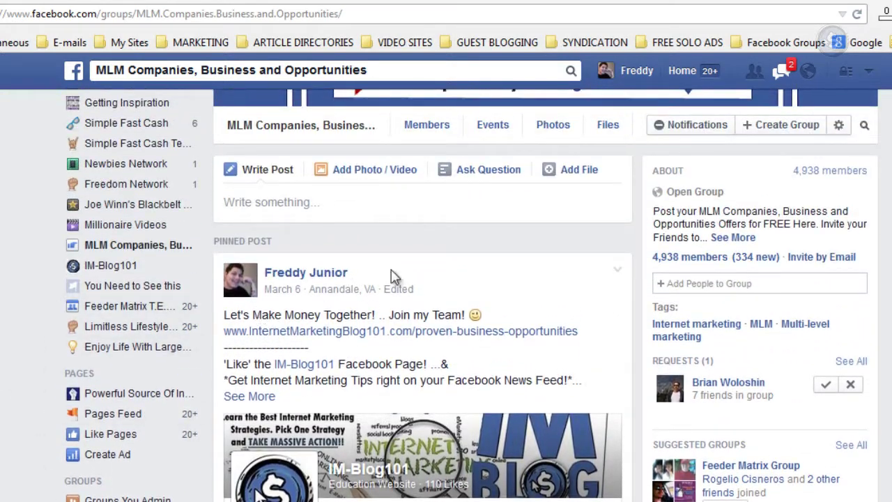
scroll(465, 282, "up", 1)
scroll(465, 282, "up", 2)
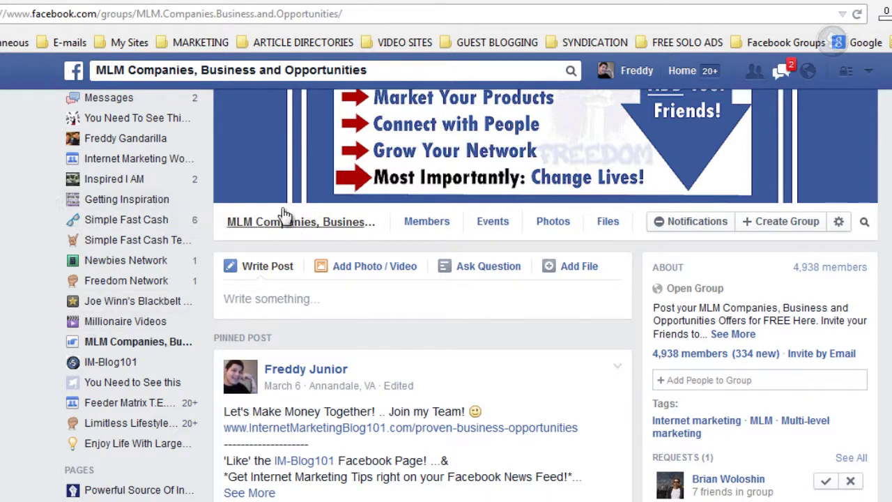
scroll(267, 348, "down", 3)
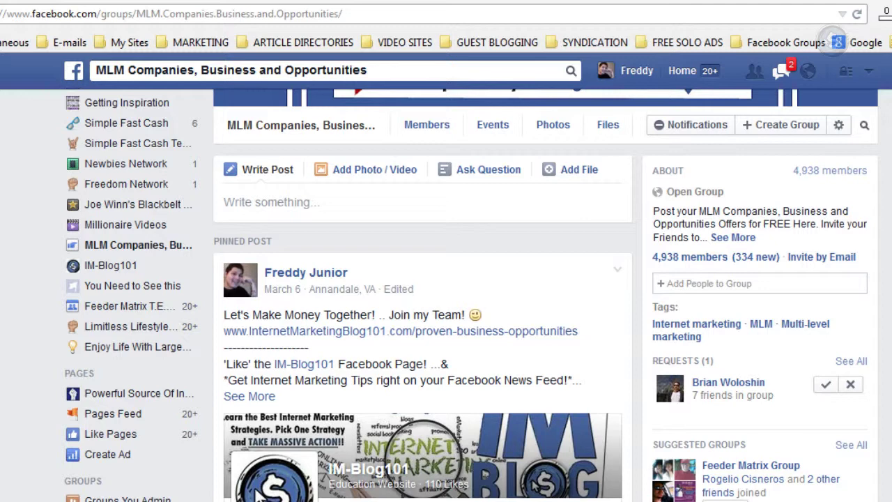
scroll(349, 395, "up", 3)
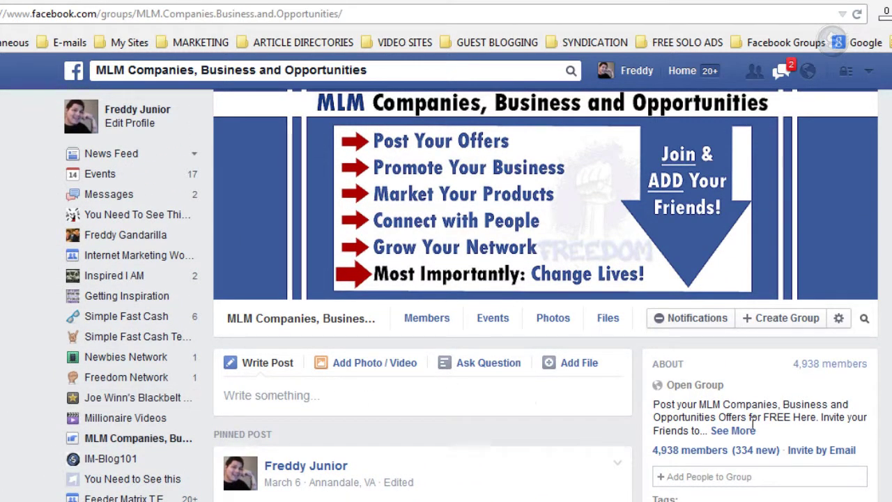
scroll(759, 417, "down", 3)
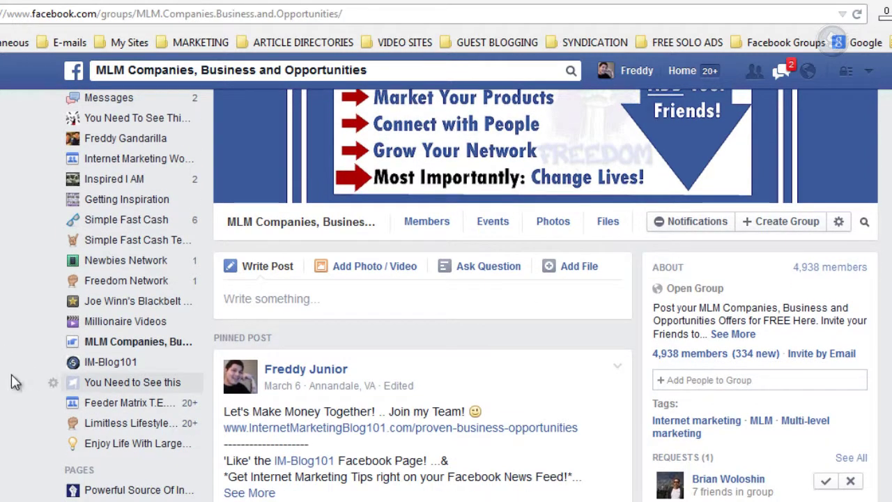
scroll(14, 379, "down", 4)
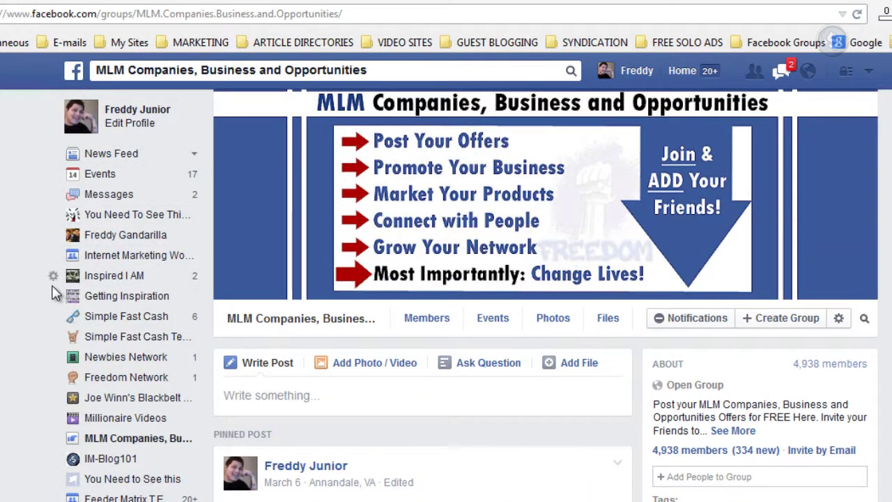
scroll(62, 300, "down", 3)
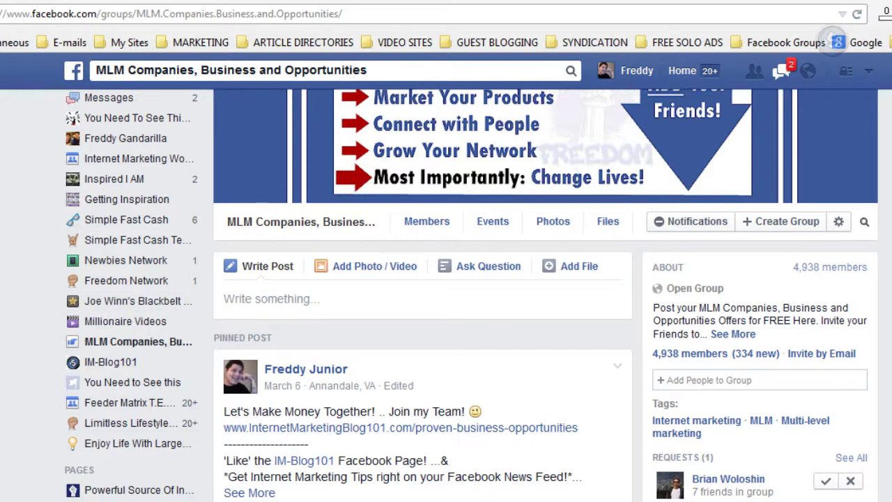
scroll(24, 323, "down", 7)
scroll(23, 323, "up", 3)
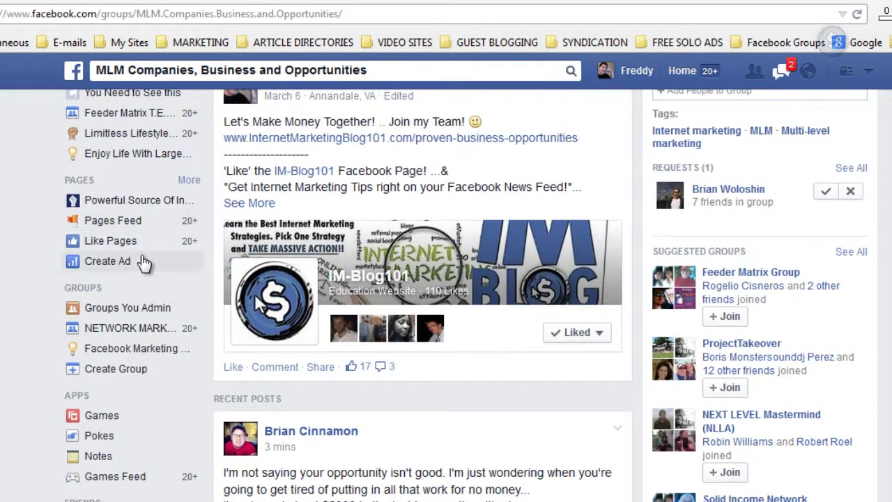
Step: Open the Facebook Marketing Hub group page and add the group to the favorites
left_click(149, 350)
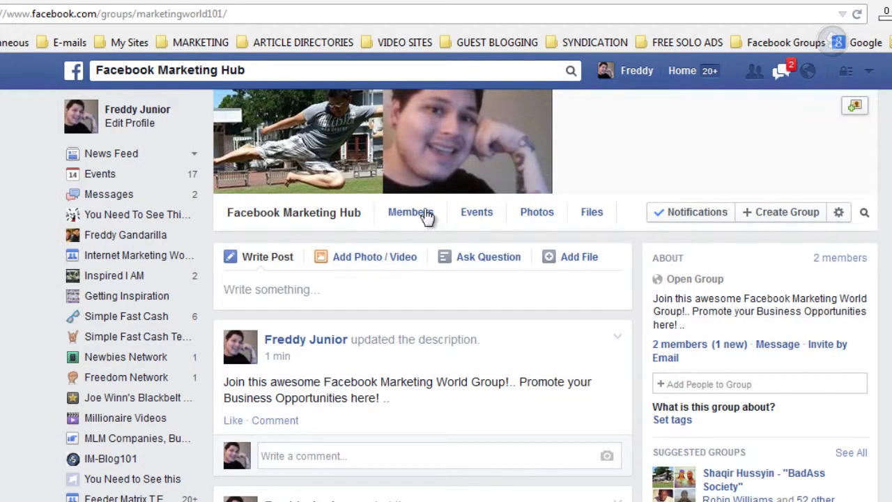
scroll(35, 364, "down", 3)
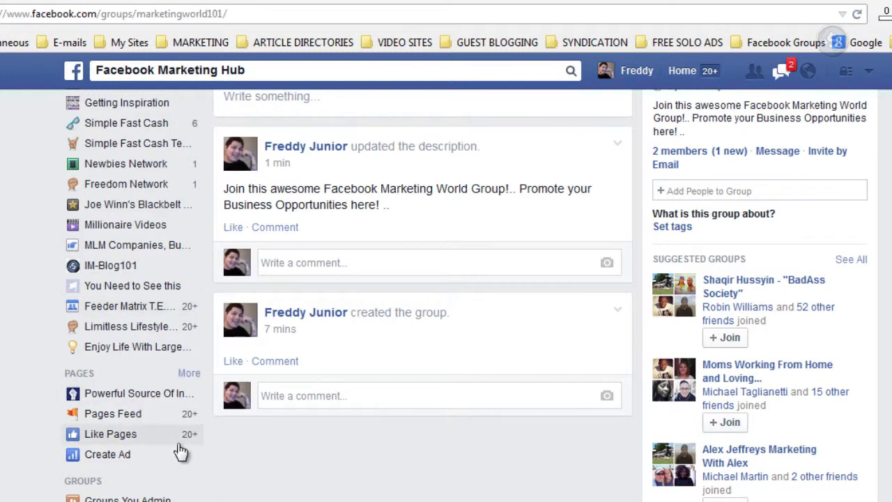
scroll(139, 436, "up", 2)
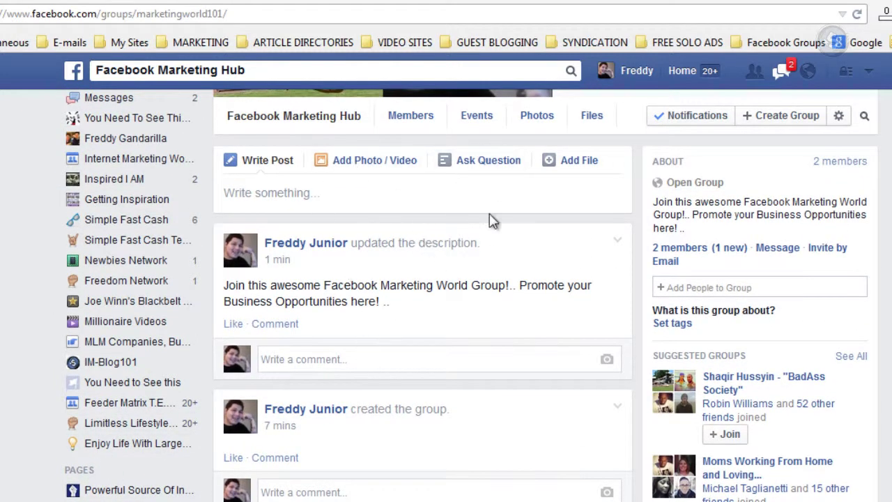
scroll(830, 223, "up", 2)
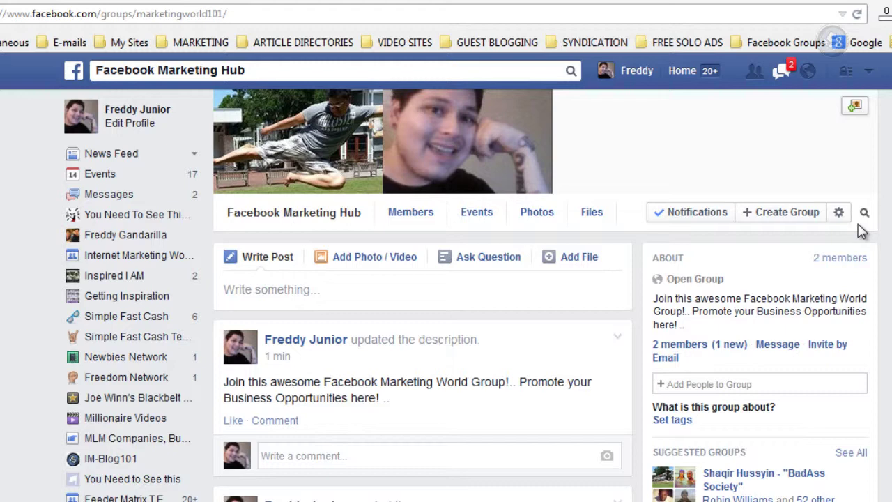
scroll(113, 345, "down", 3)
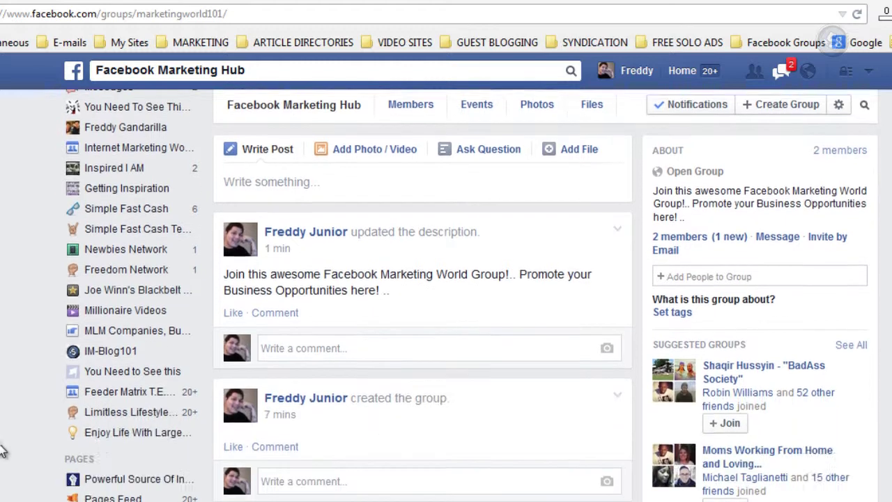
scroll(355, 389, "up", 1)
scroll(857, 239, "up", 1)
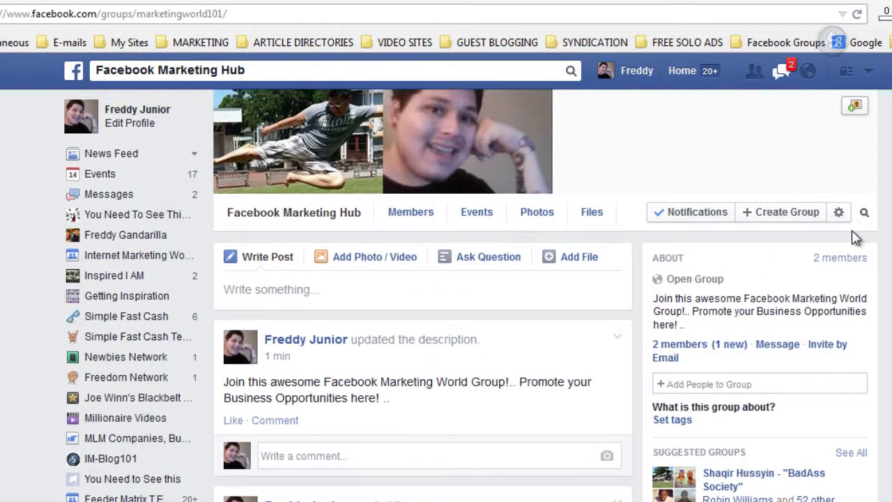
left_click(840, 213)
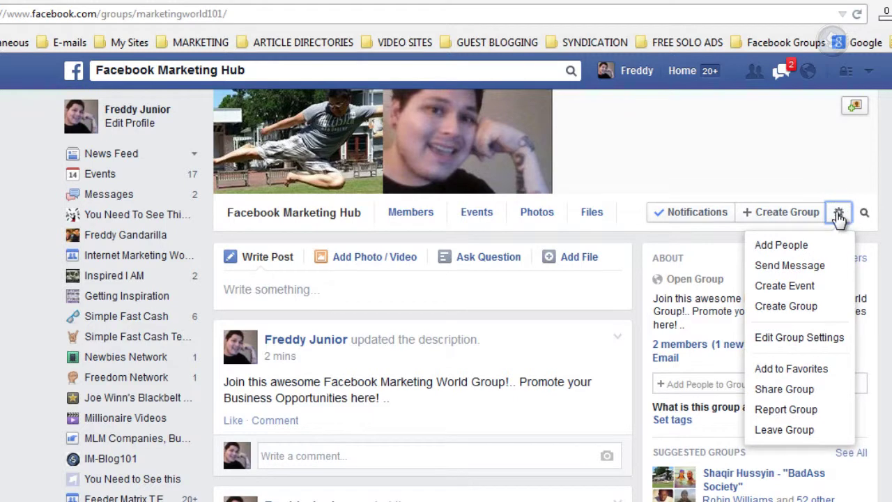
left_click(836, 380)
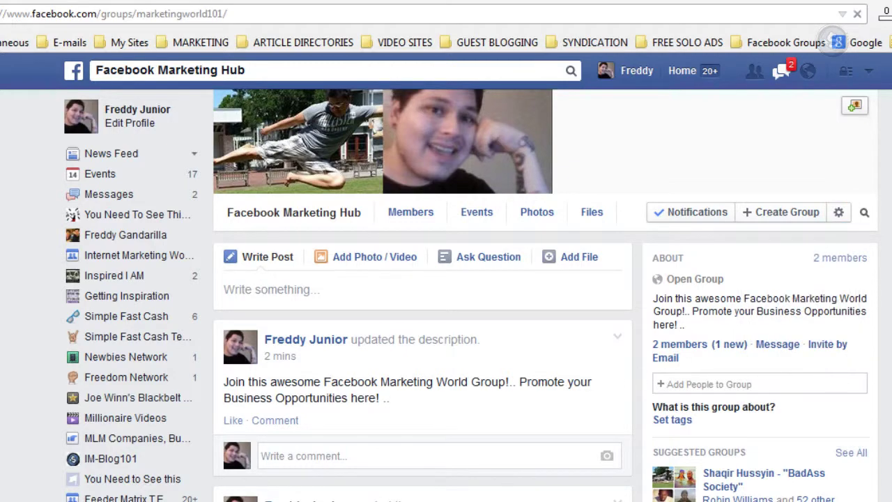
Step: Check the favorites and groups lists for the Facebook Marketing Hub entry, and review the group's options
scroll(87, 375, "down", 3)
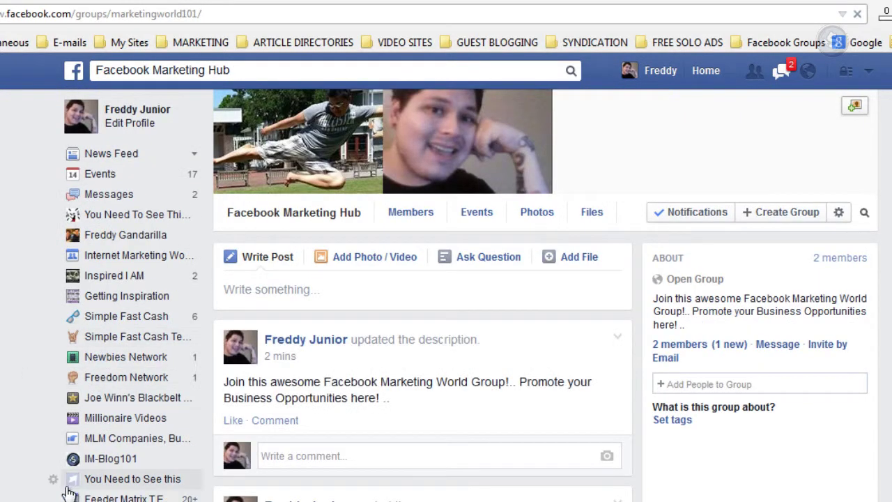
scroll(73, 480, "down", 3)
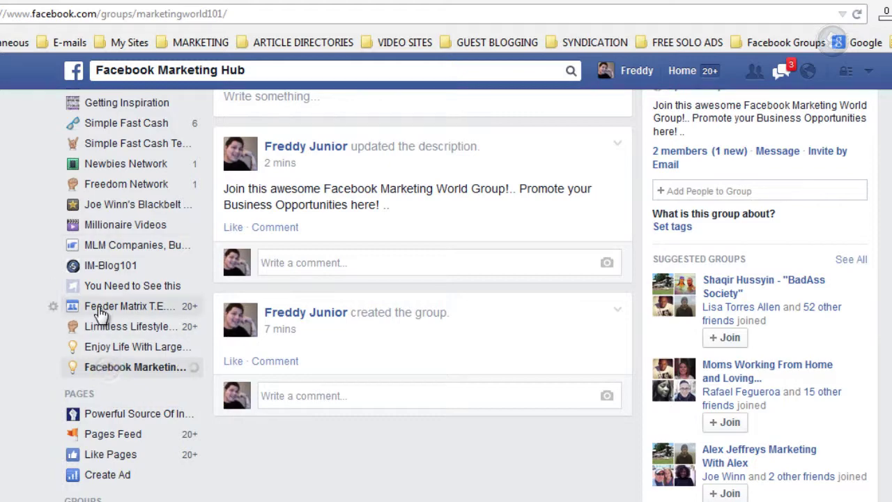
scroll(98, 310, "up", 3)
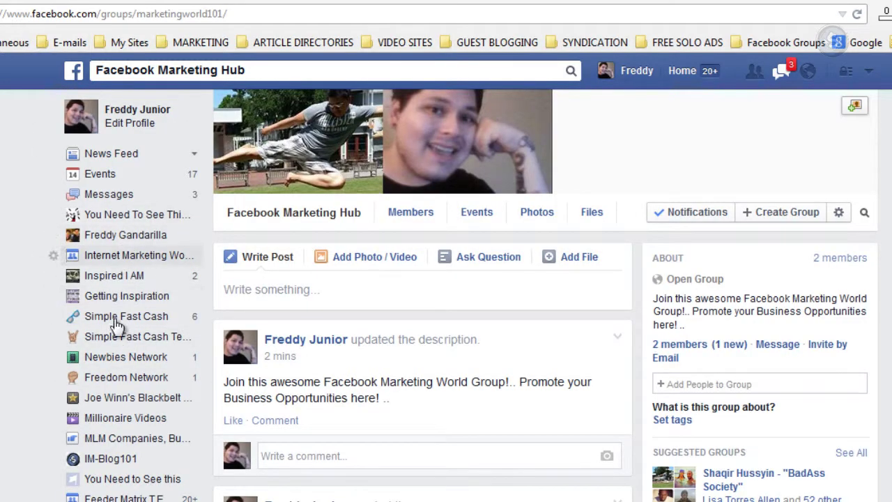
scroll(101, 278, "down", 4)
scroll(105, 265, "up", 5)
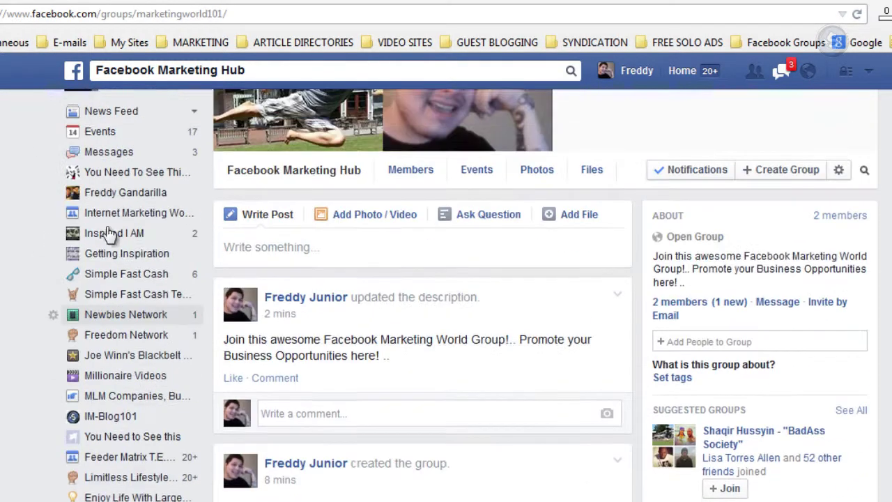
scroll(99, 306, "down", 4)
scroll(84, 376, "down", 1)
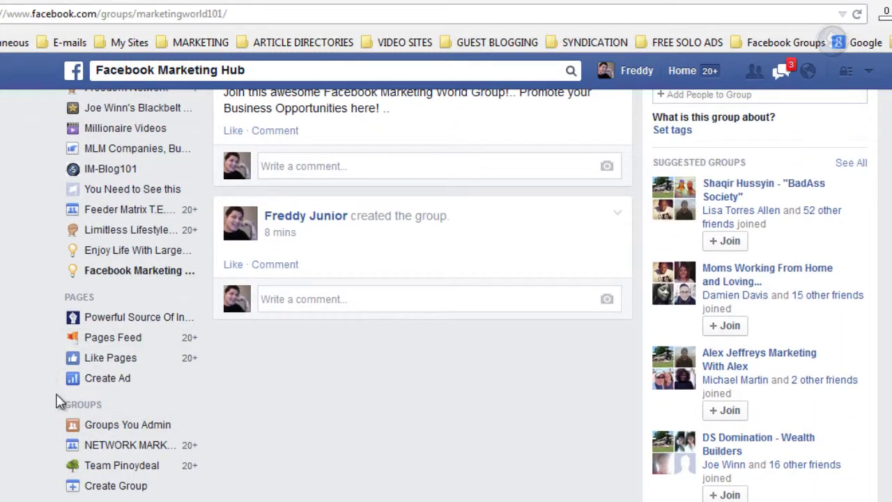
scroll(199, 355, "up", 3)
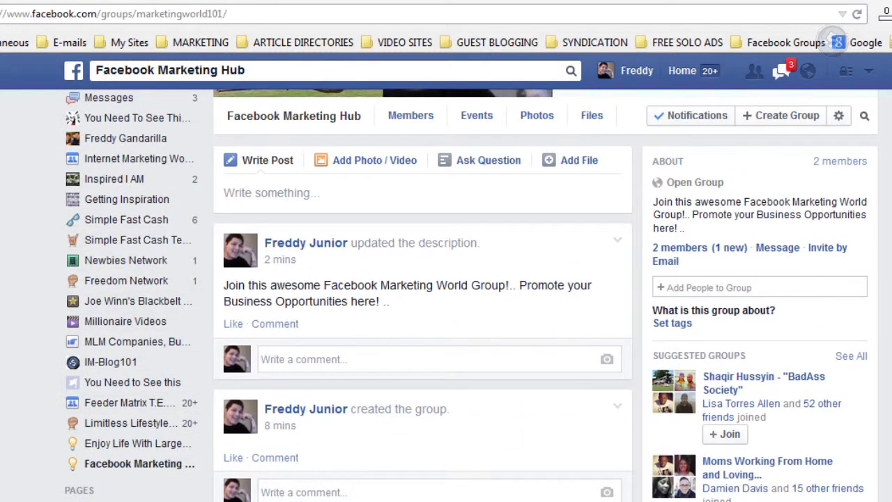
left_click(843, 117)
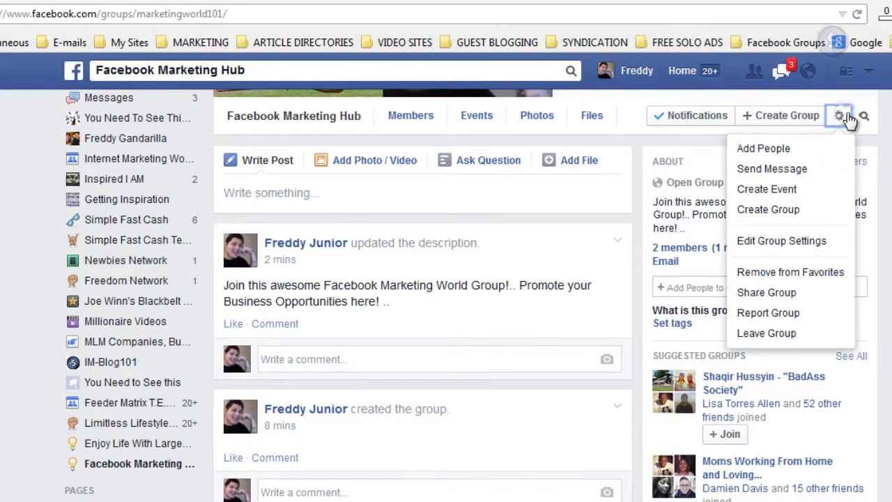
left_click(845, 117)
scroll(382, 277, "up", 2)
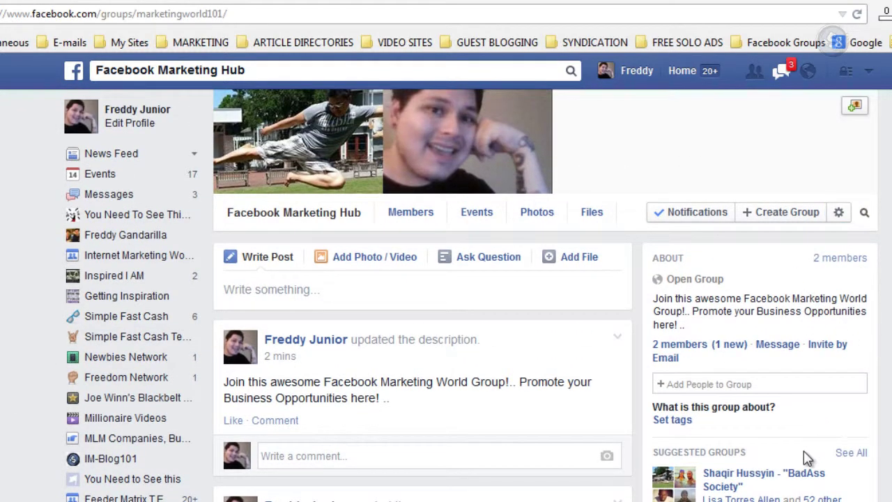
Step: Copy the full web address of the Facebook Marketing Hub group
left_click(212, 12)
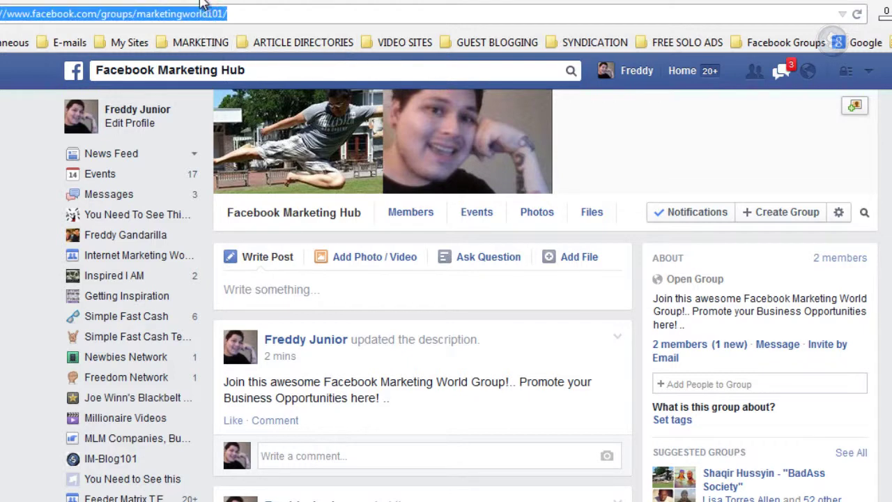
right_click(193, 13)
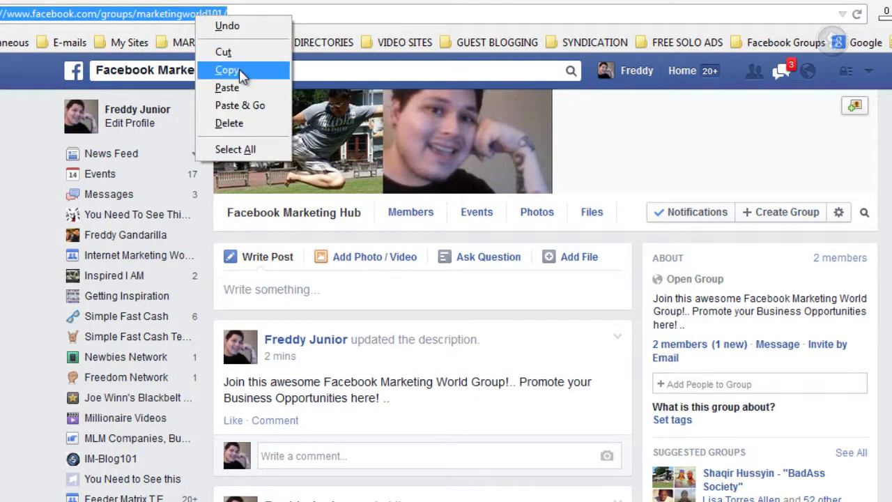
left_click(239, 69)
Step: Open the MLM Companies, Business and Opportunities group and paste the copied group address into a new post
left_click(111, 438)
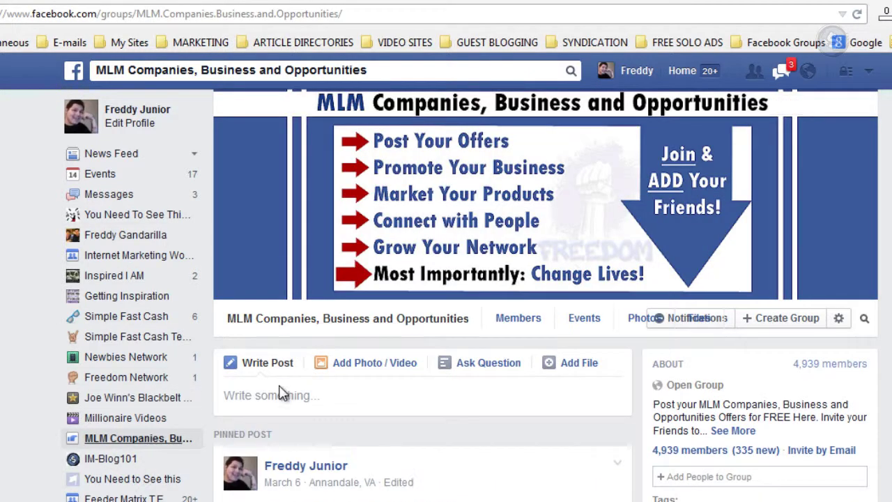
left_click(282, 394)
right_click(223, 391)
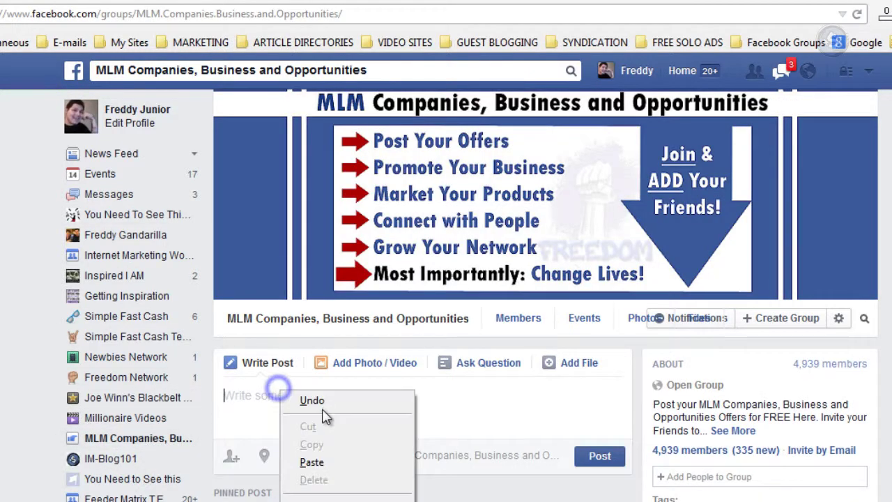
left_click(309, 462)
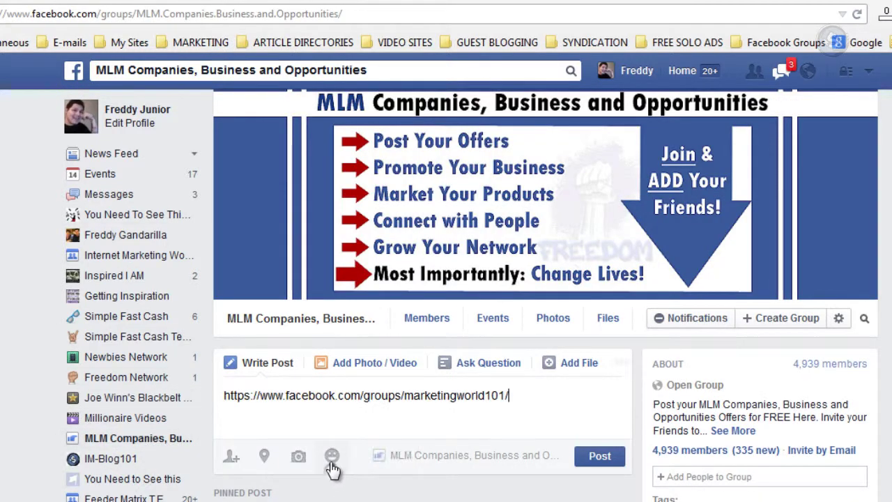
Step: Remove the address text while keeping the Facebook Marketing Hub link preview, publish the post and check it among the recent posts
triple_click(522, 404)
key("BackSpace")
scroll(244, 296, "down", 3)
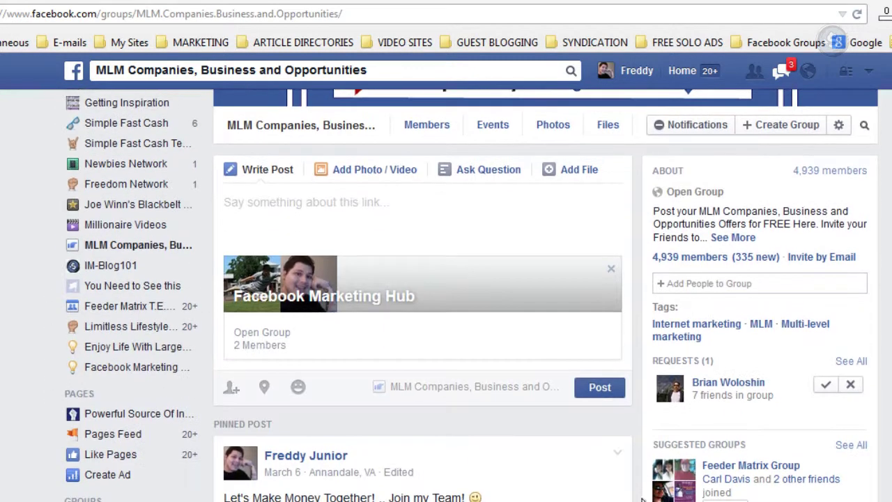
left_click(612, 400)
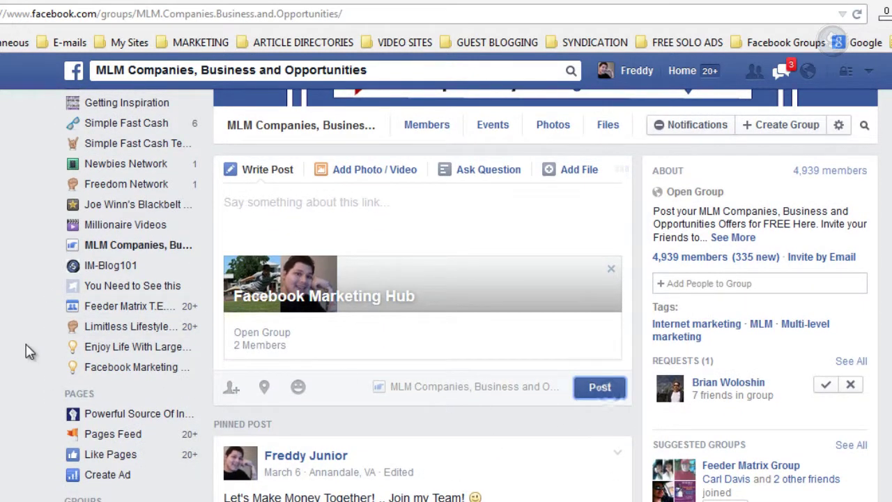
scroll(8, 288, "down", 7)
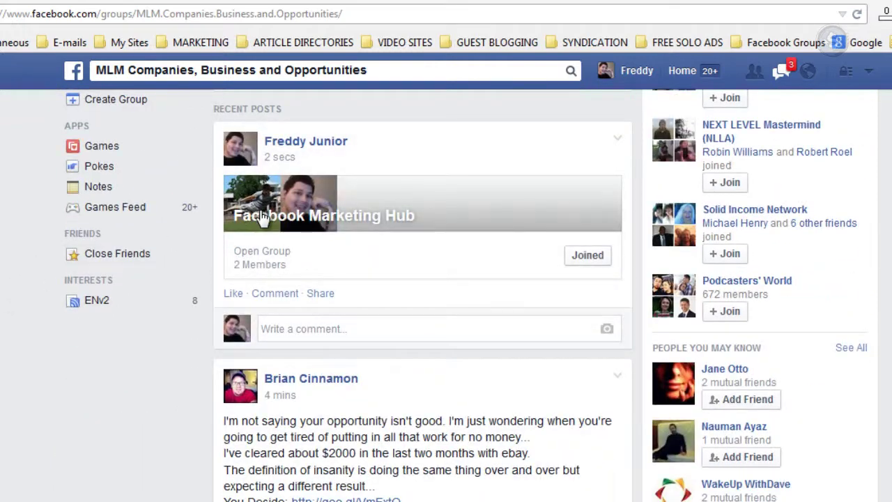
scroll(191, 273, "up", 3)
scroll(192, 274, "up", 6)
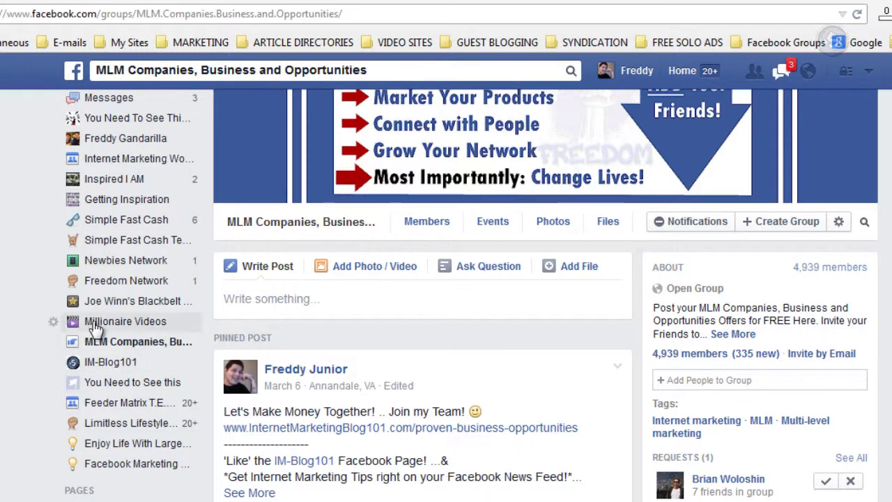
Step: Open the Internet Marketing World group and examine its cover banner, description and pending membership requests
left_click(129, 158)
scroll(627, 348, "down", 5)
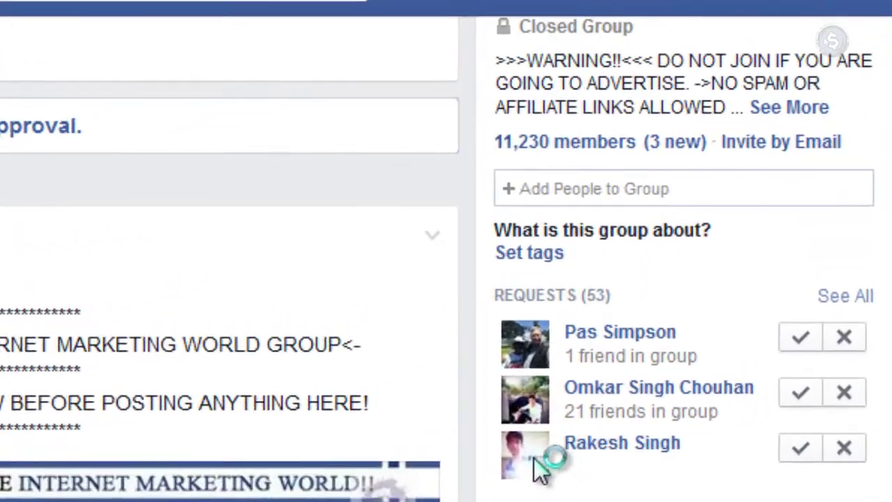
scroll(669, 292, "up", 2)
scroll(540, 287, "up", 1)
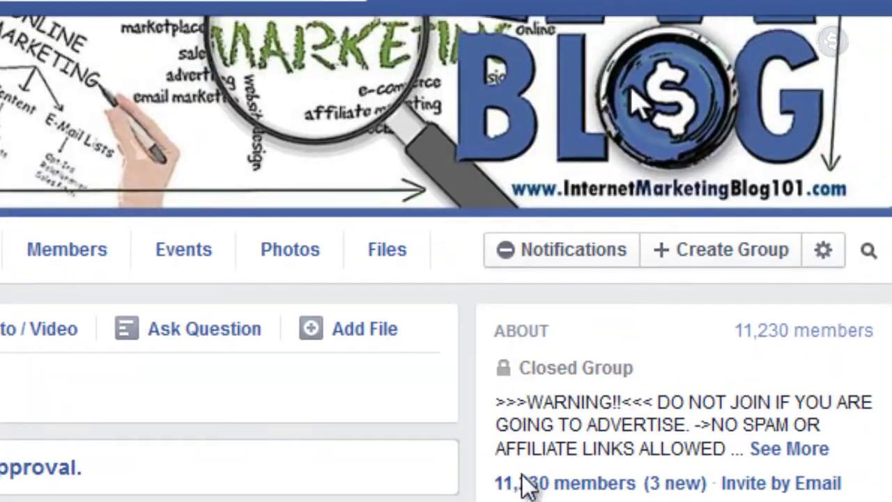
scroll(523, 480, "up", 3)
scroll(636, 273, "down", 5)
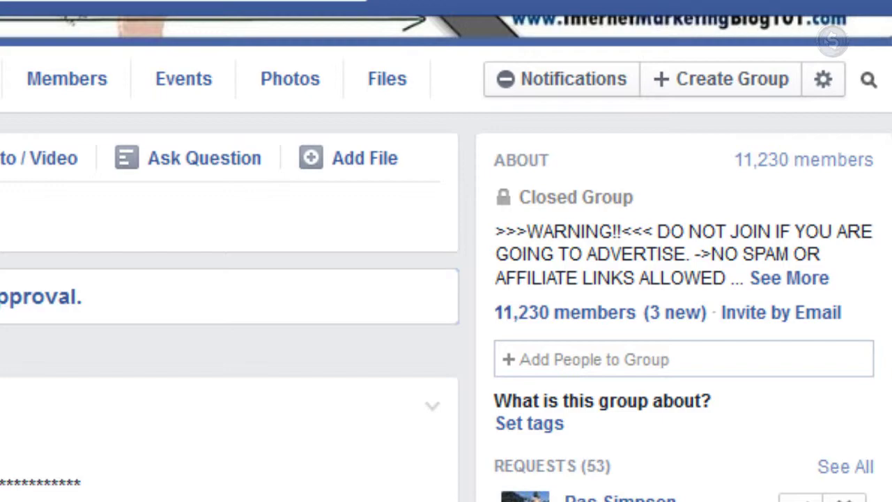
Step: Return to the MLM Companies, Business and Opportunities group
left_click(122, 445)
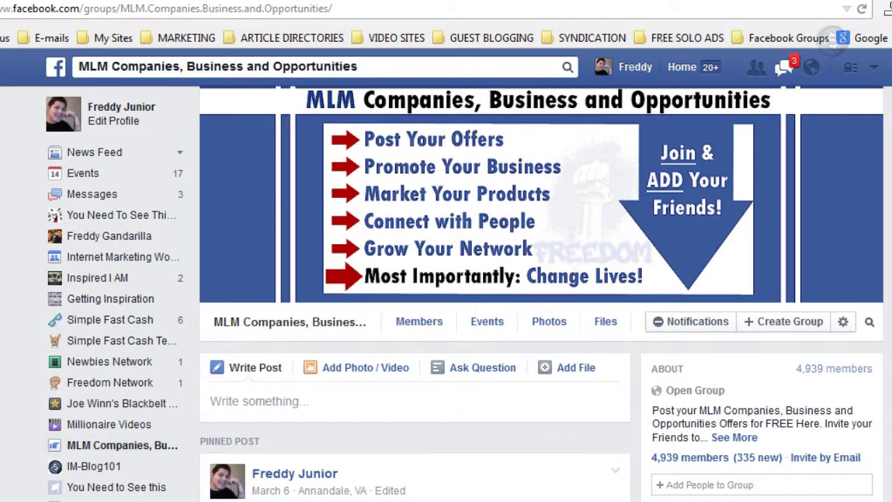